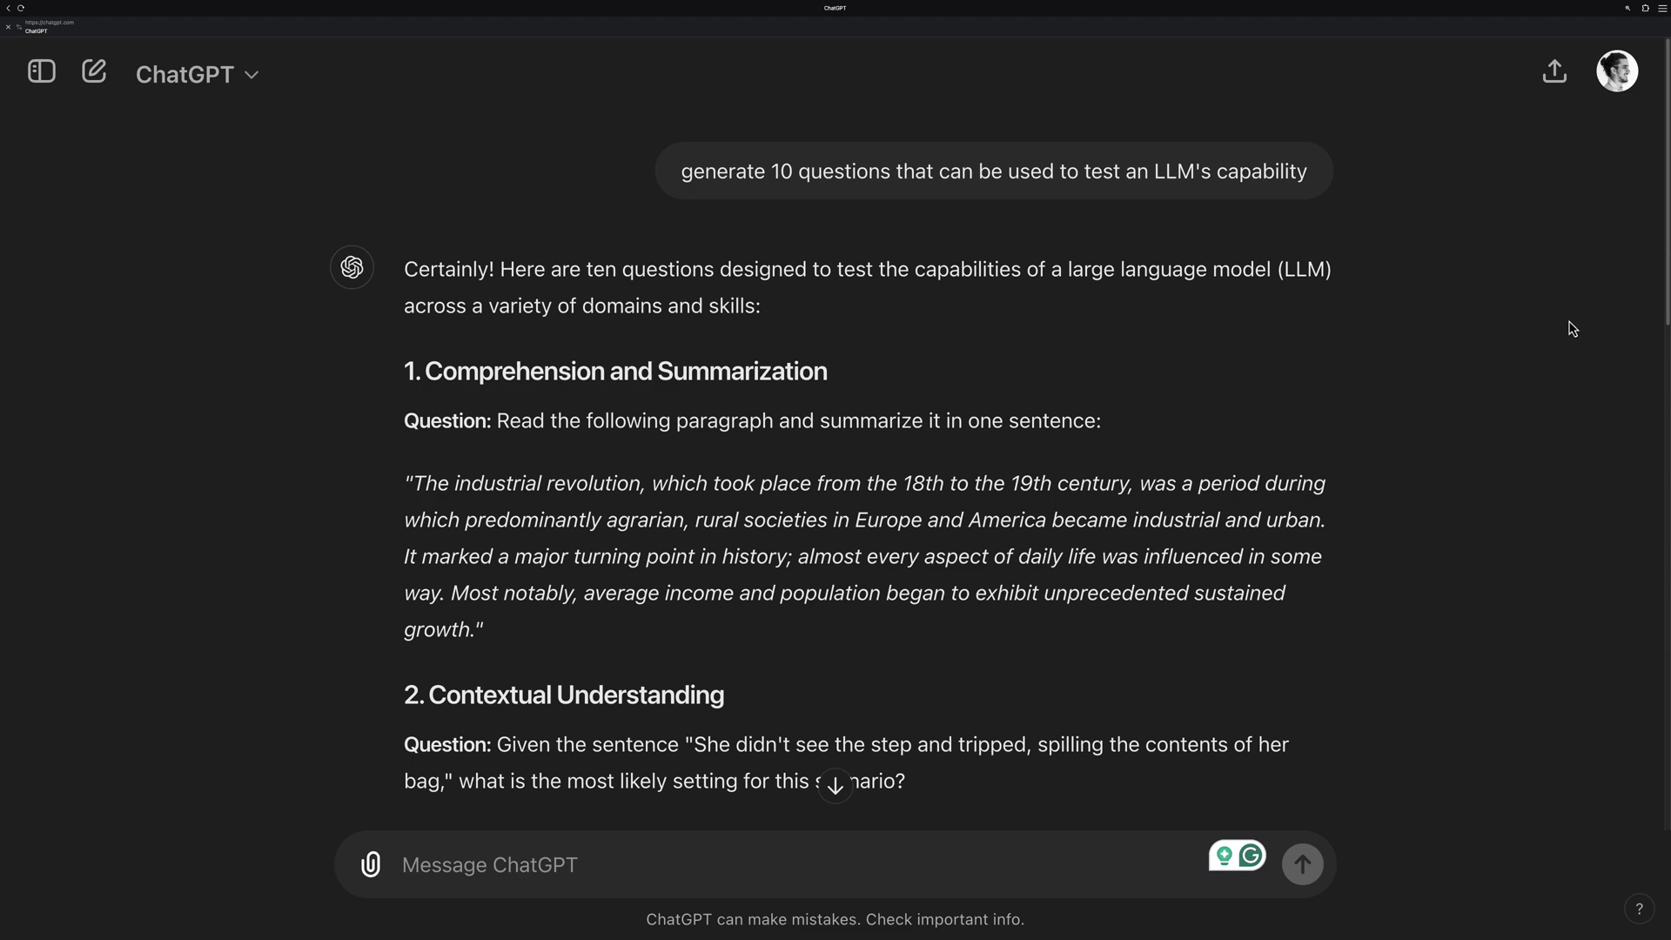
# Send the one-sentence industrial revolution summary prompt to Gemini Advanced, then to Claude.
pyautogui.scroll(-6, 1571, 328)
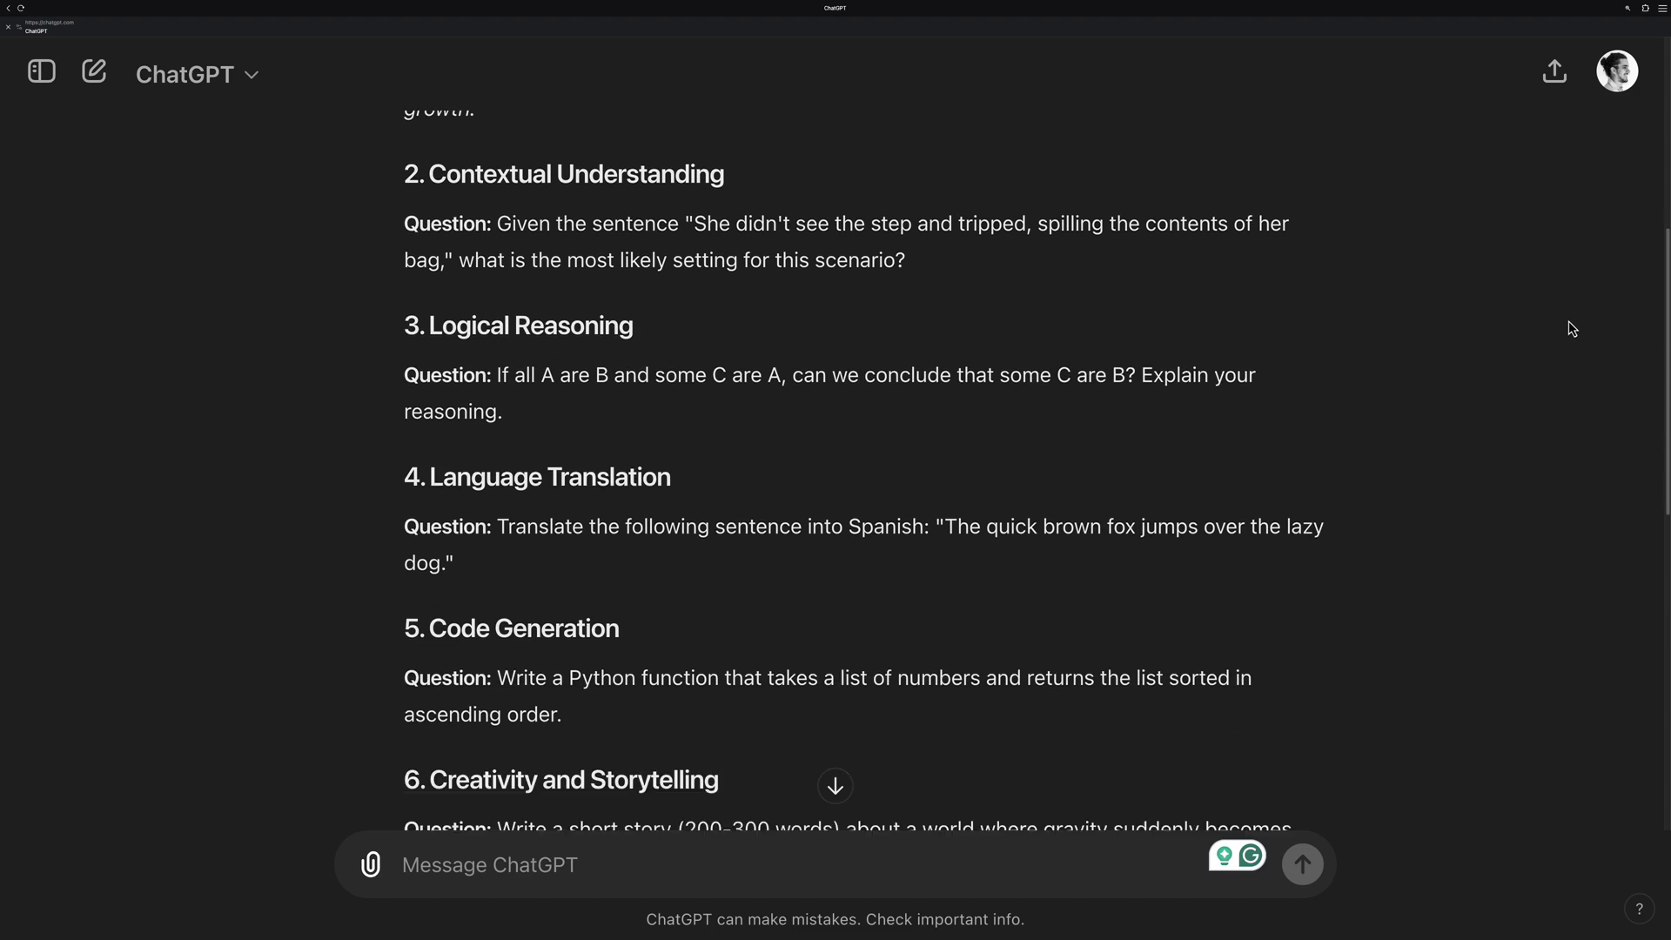
pyautogui.scroll(-5, 1571, 328)
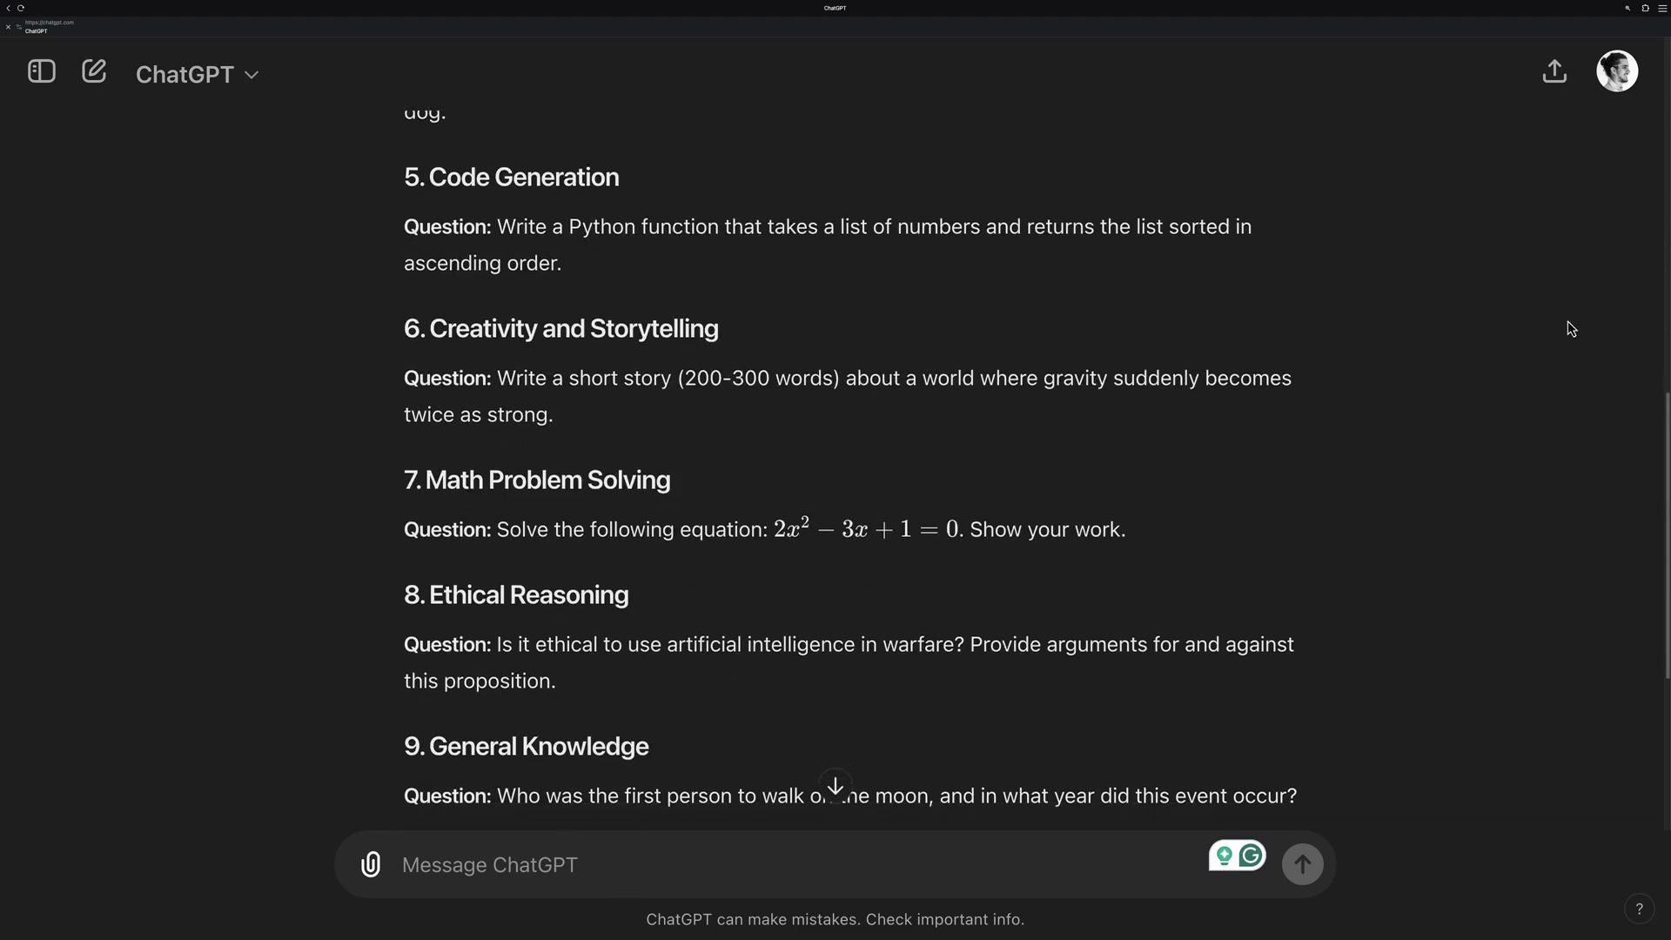
pyautogui.scroll(-5, 1571, 328)
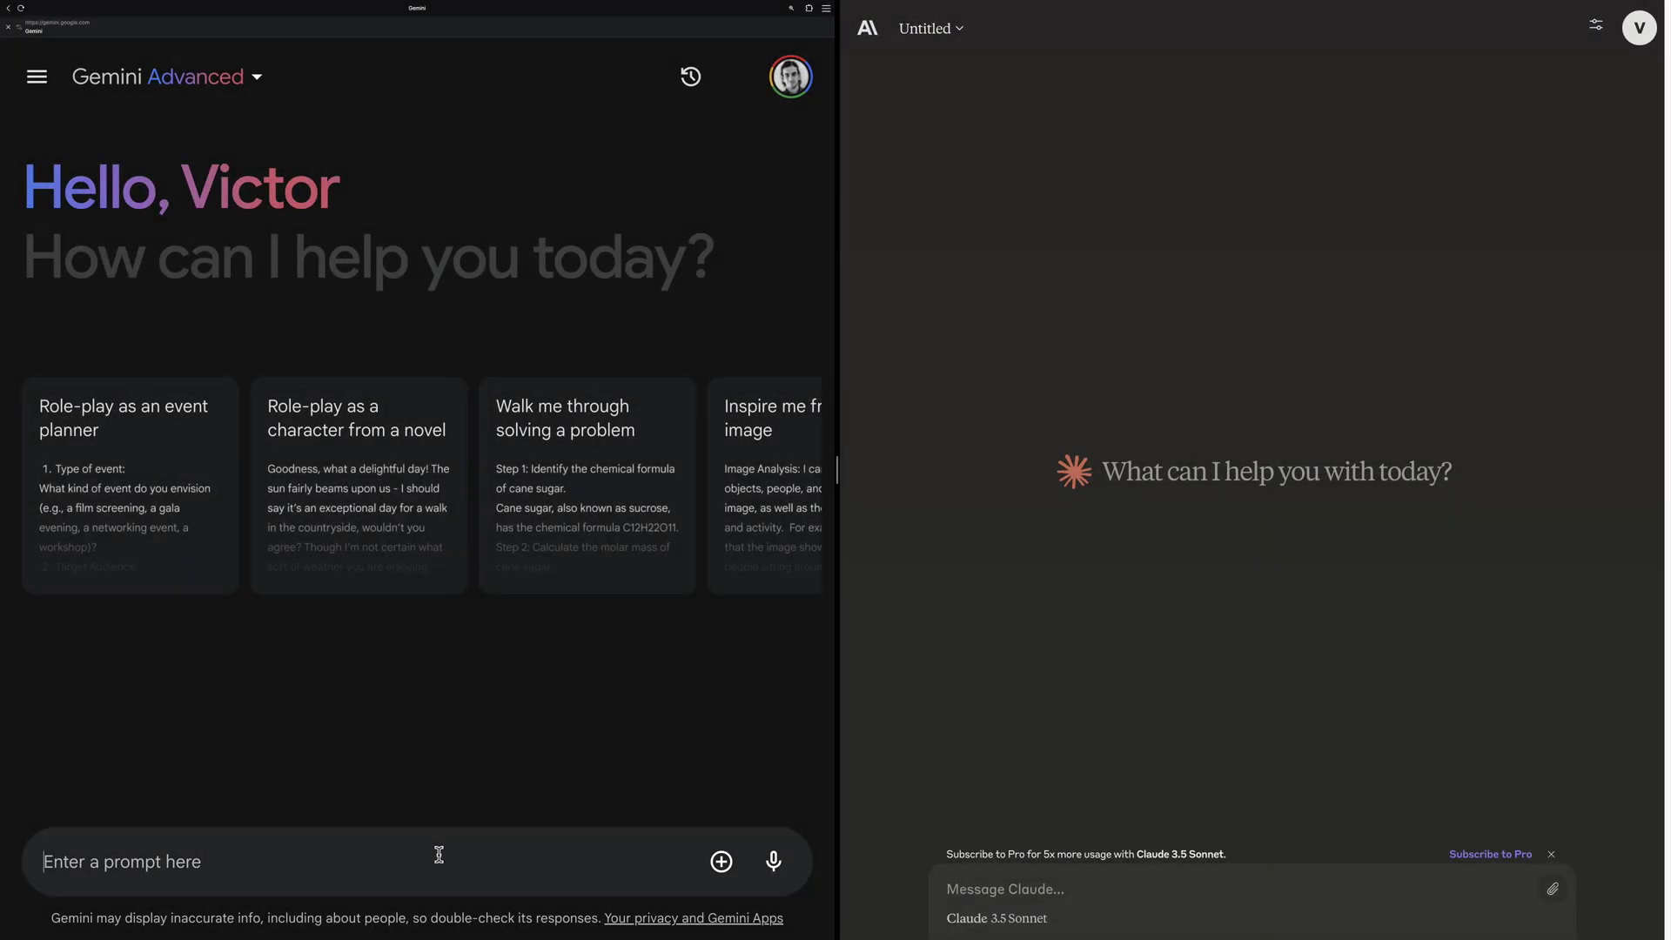
pyautogui.write('Read the following paragraph and summarize it in one sentence: "The industrial revolution, which took place from the 18th to the 19th century, was a period during which predominantly agrarian, rural societies in Europe and America became industrial and urban. It marked a major turning point in history; almost every aspect of daily life was influenced in some way. Most notably, average income and population began to exhibit unprecedented sustained growth."')
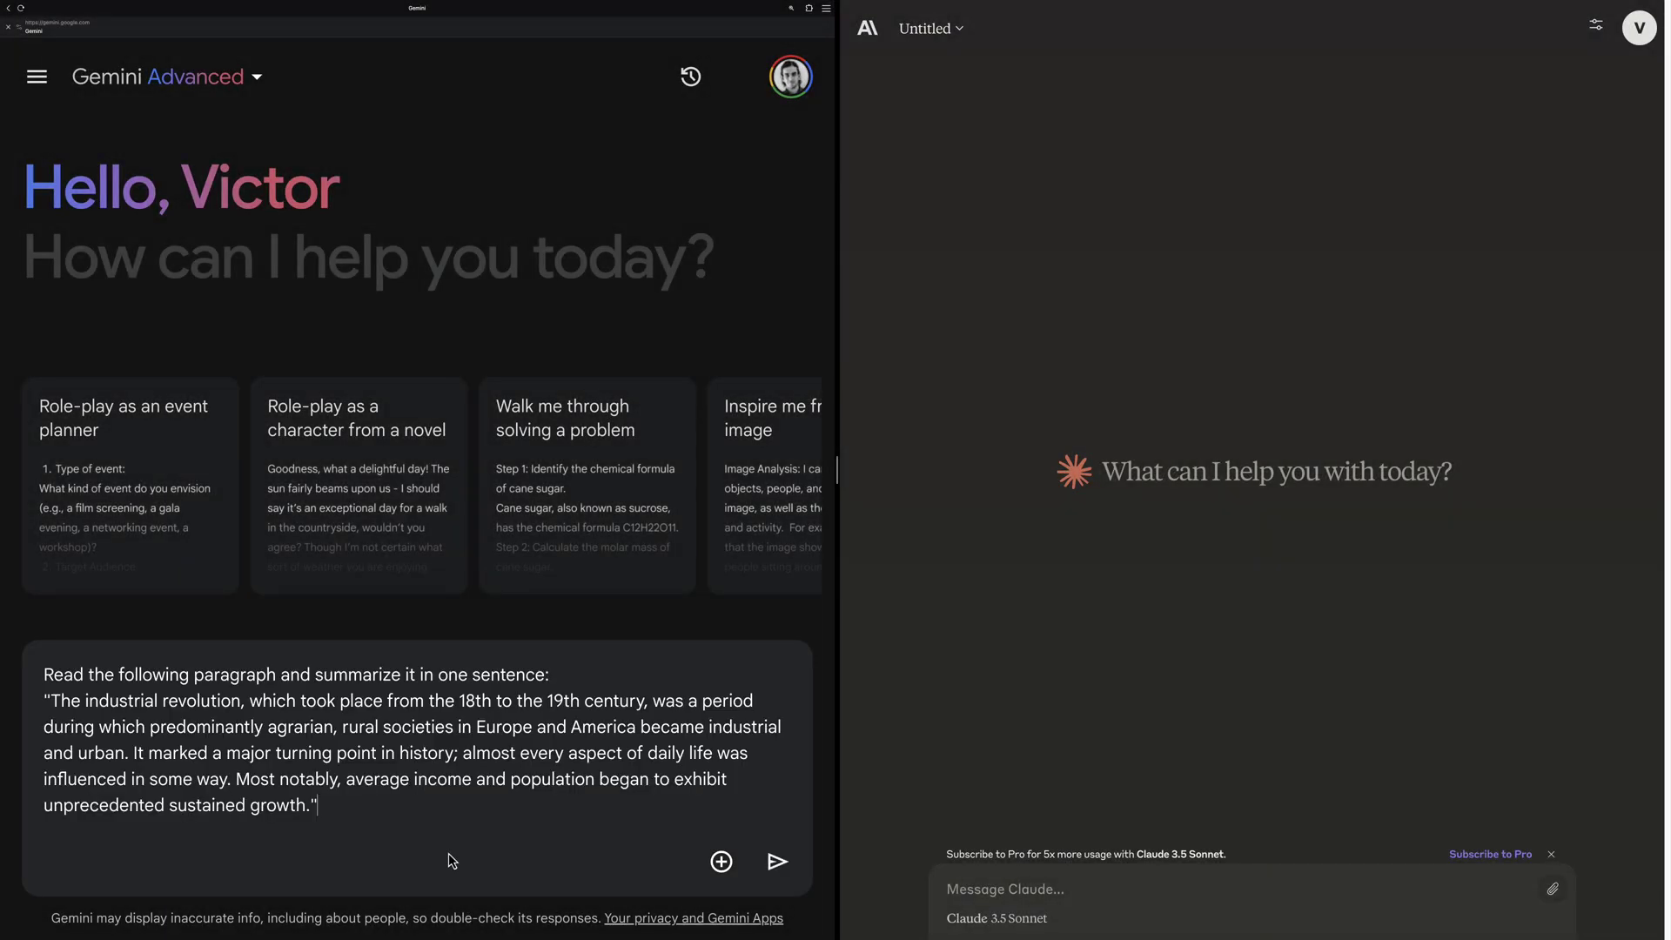
pyautogui.click(777, 861)
pyautogui.click(1038, 884)
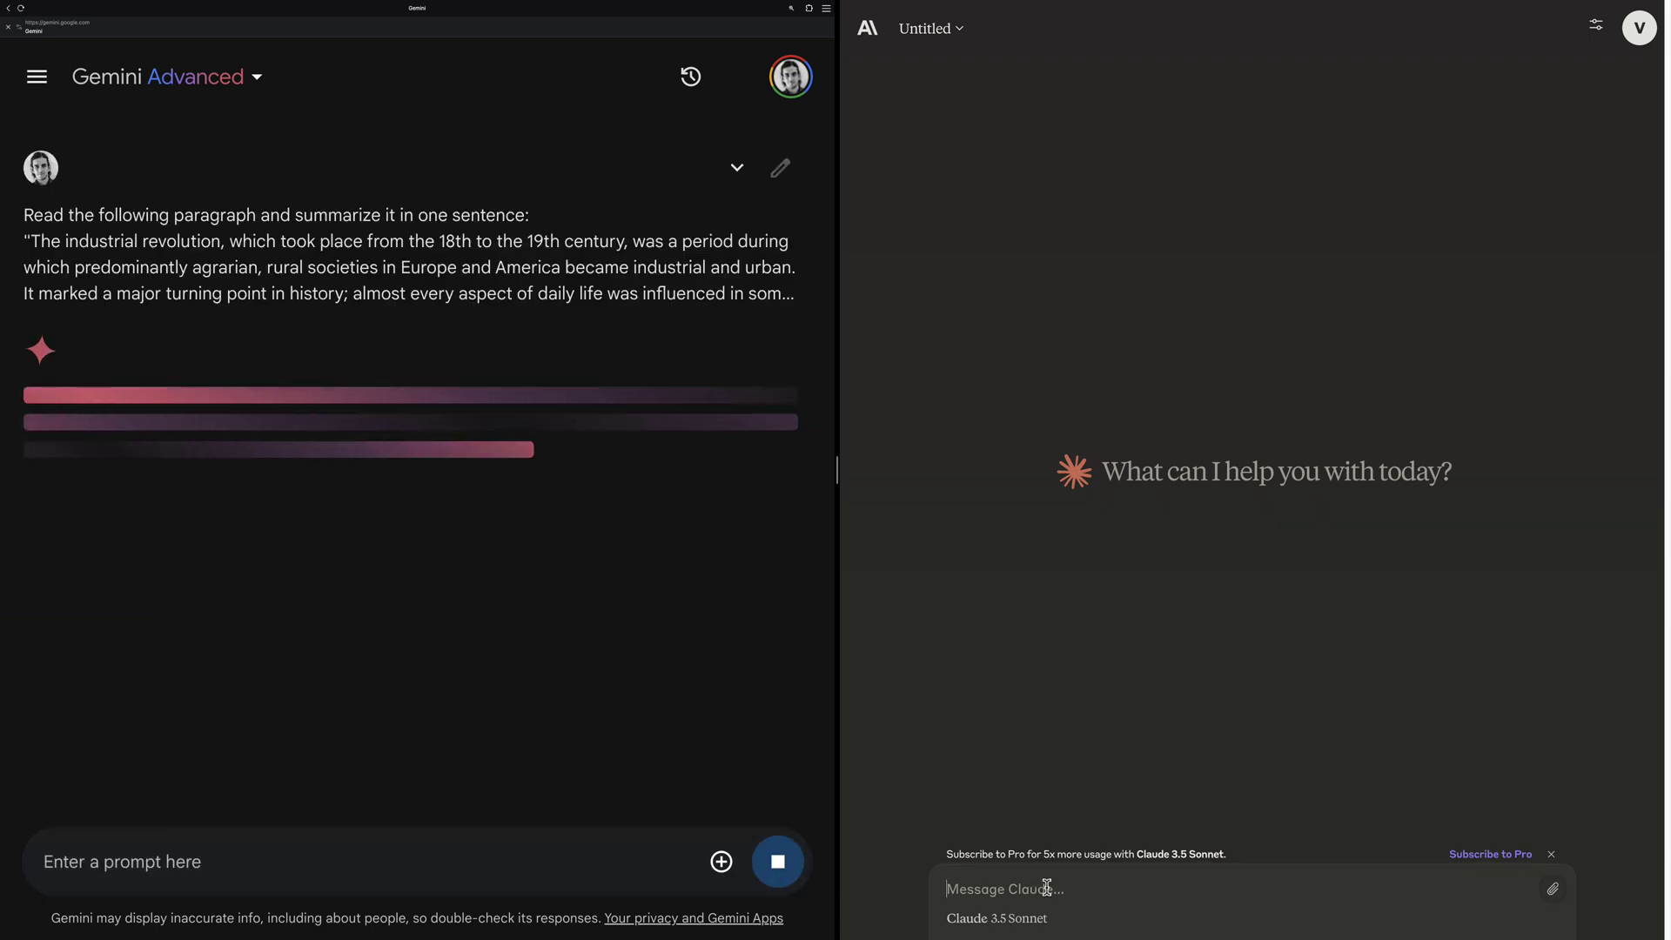
pyautogui.write('Read the following paragraph and summarize it in one sentence: "The industrial revolution, which took place from the 18th to the 19th century, was a period during which predominantly agrarian, rural societies in Europe and America became industrial and urban. It marked a major turning point in history; almost every aspect of daily life was influenced in some way. Most notably, average income and population began to exhibit unprecedented sustained growth."')
pyautogui.click(1554, 784)
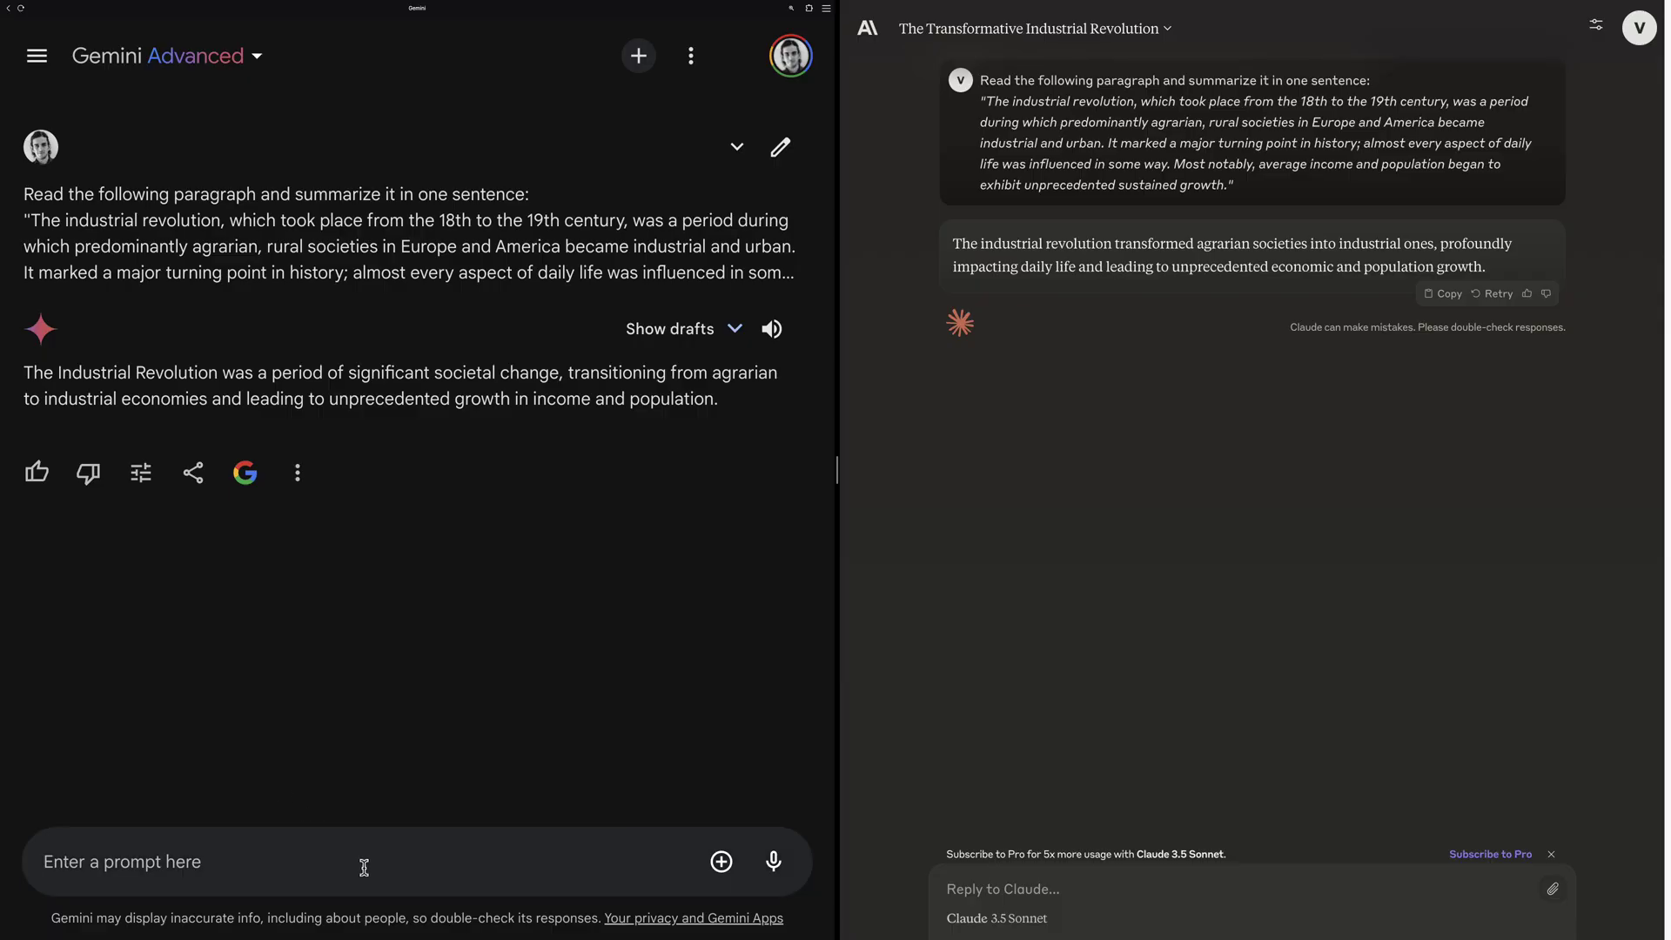
# Ask Gemini and Claude where someone who tripped on a step most likely was.
pyautogui.write('Given the sentence "She didn\'t see the step and tripped, spilling the contents of her bag," what is the most likely setting for this scenario?')
pyautogui.click(775, 862)
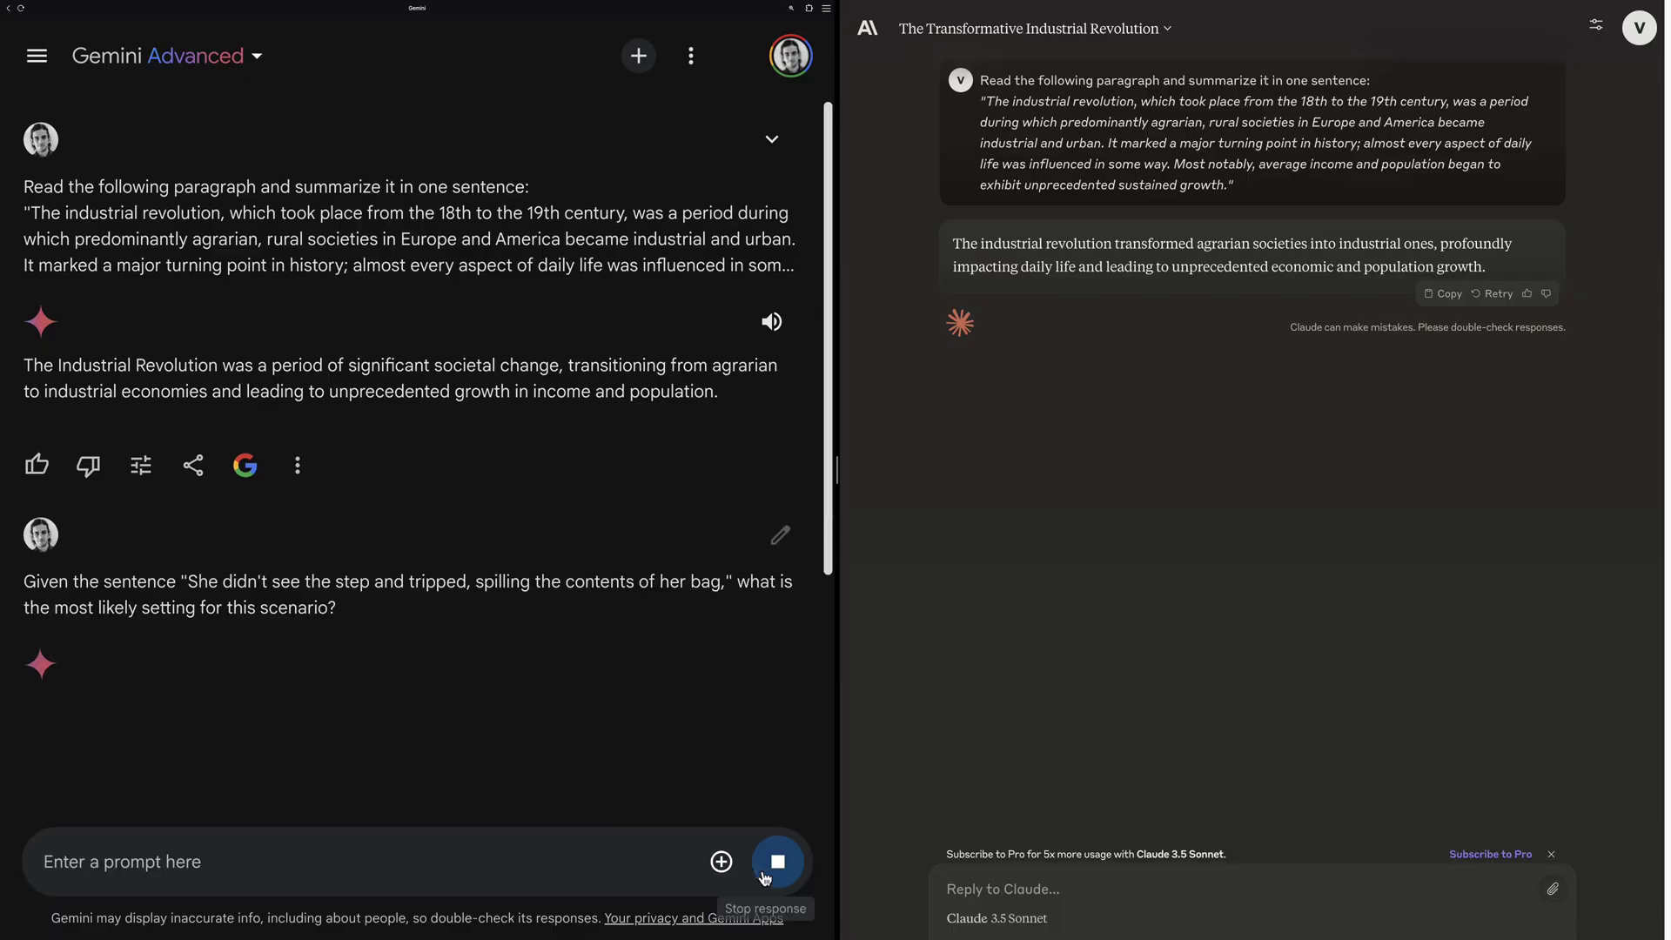
pyautogui.click(969, 888)
pyautogui.write('Given the sentence "She didn\'t see the step and tripped, spilling the contents of her bag," what is the most likely setting for this scenario?')
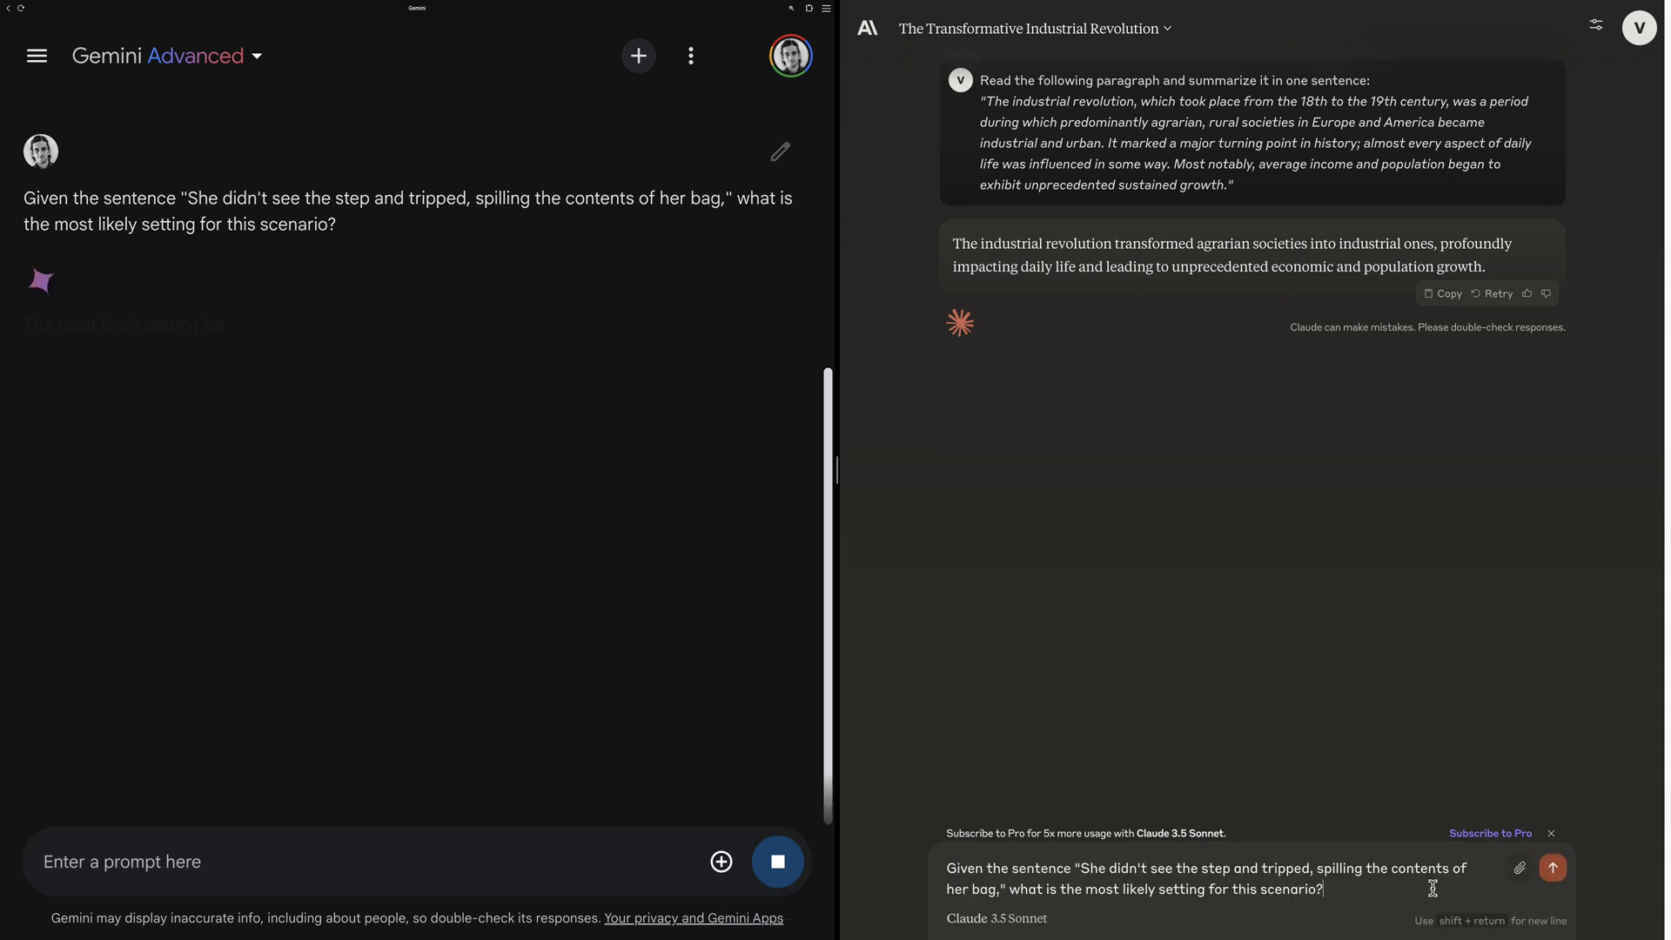
pyautogui.click(1553, 868)
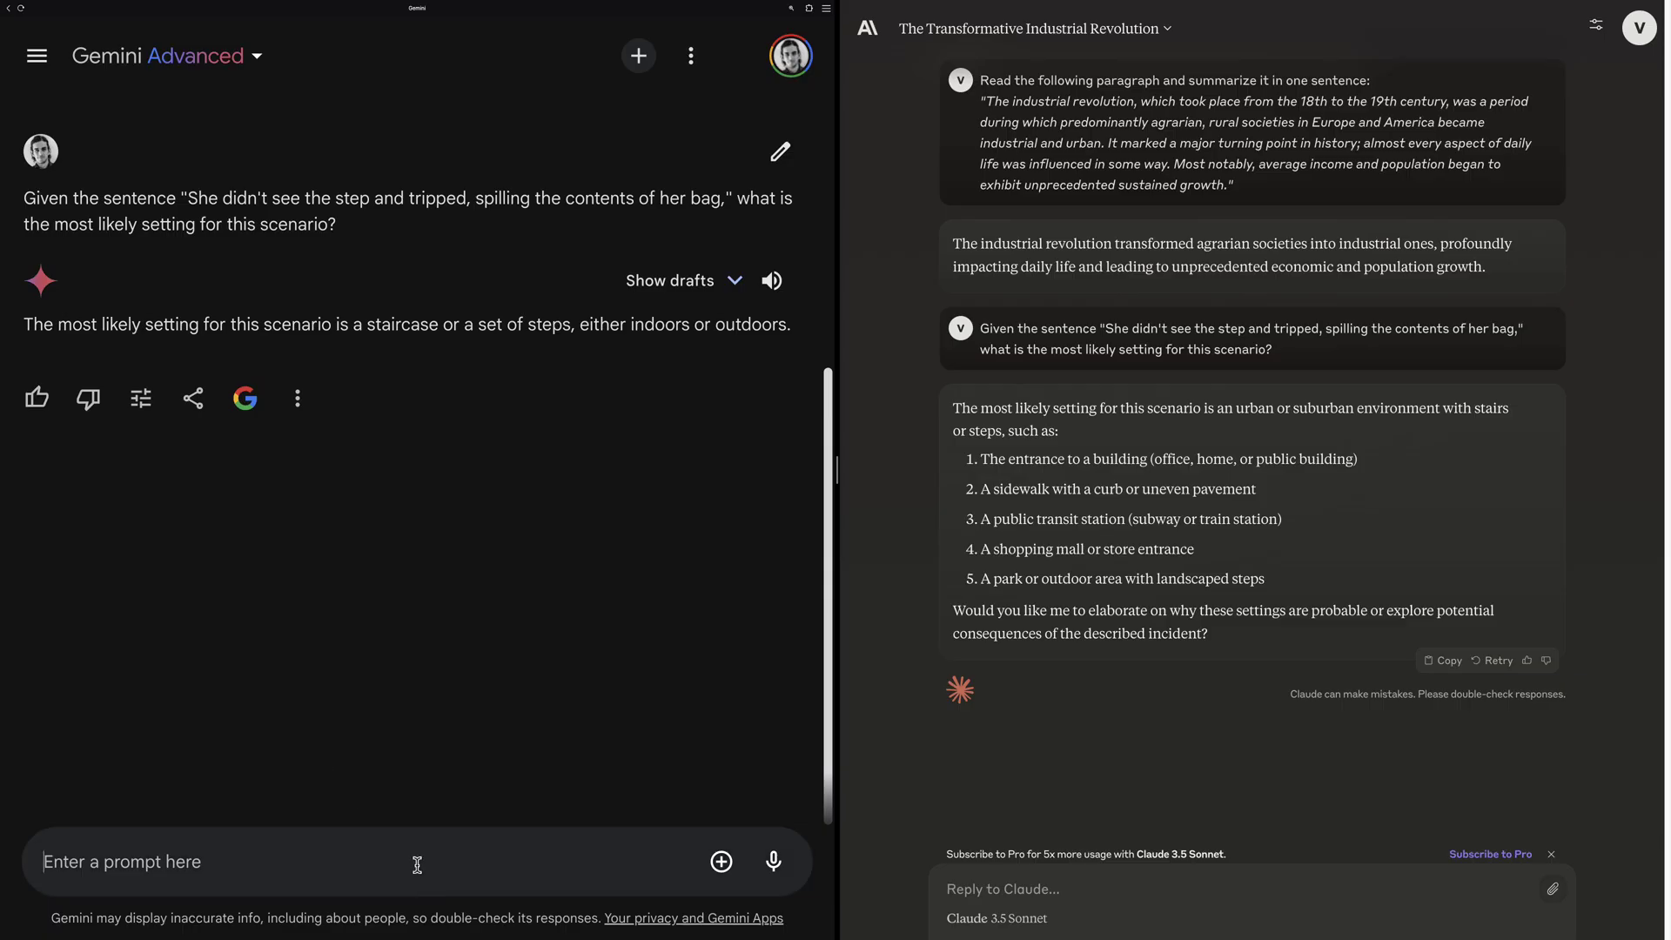
# Pose the syllogism 'all A are B, some C are A, so some C are B?' to both assistants.
pyautogui.write('If all A are B and some C are A, can we conclude that some C are B? Explain your reasoning.')
pyautogui.click(777, 862)
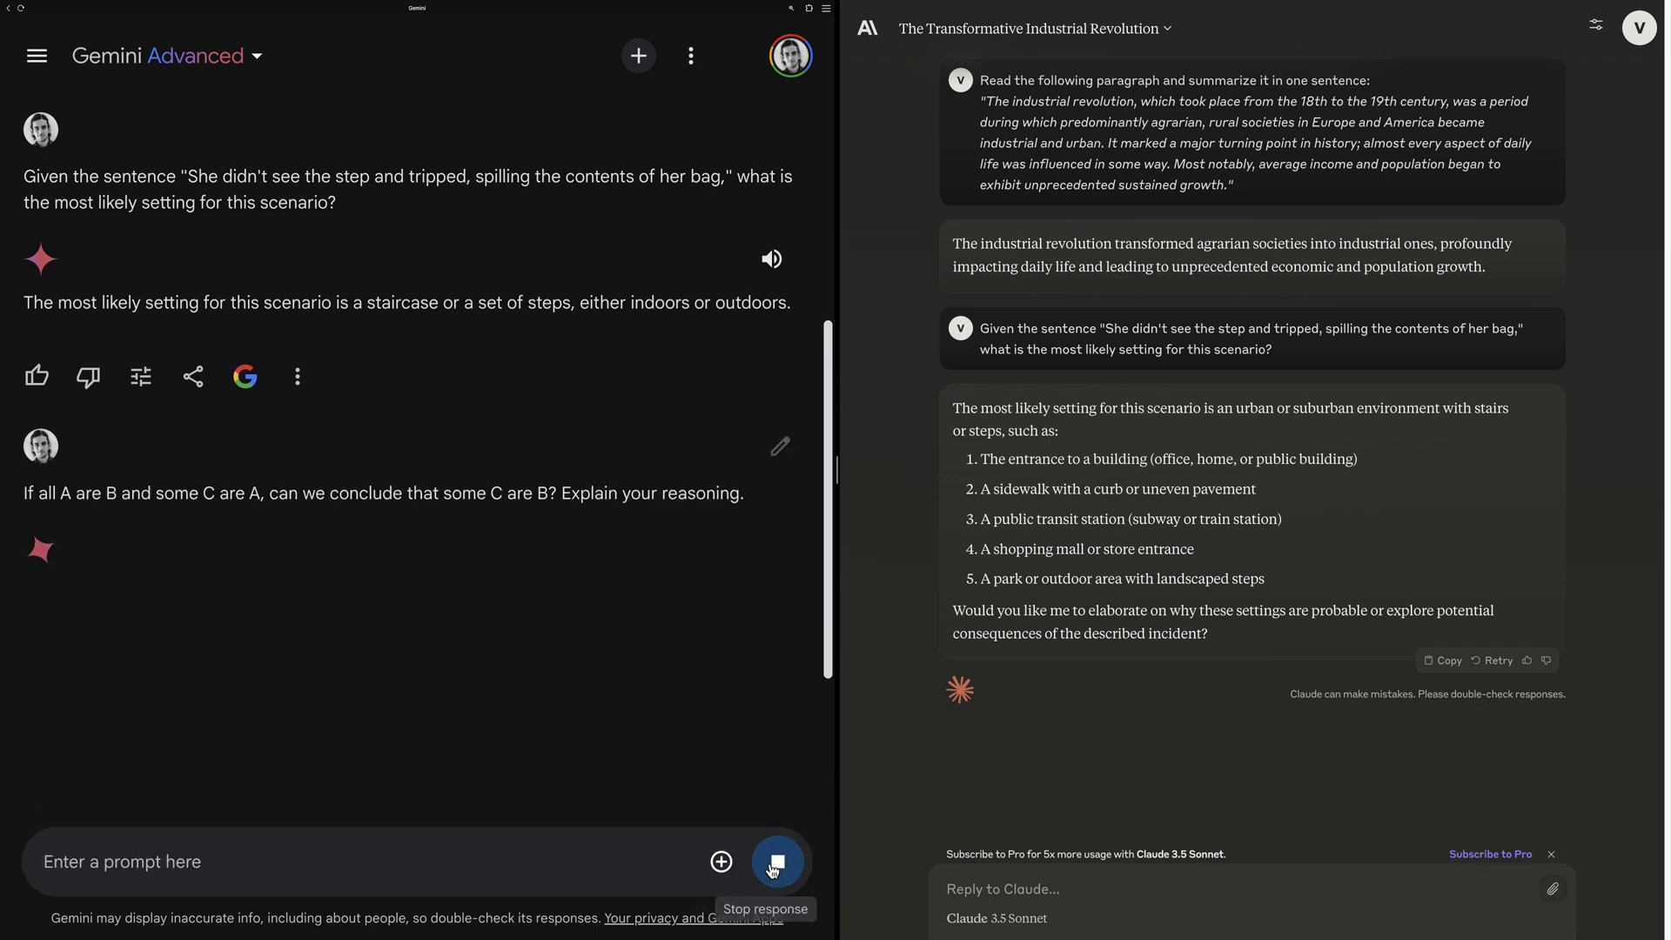
pyautogui.click(992, 888)
pyautogui.write('If all A are B and some C are A, can we conclude that some C are B? Explain your reasoning.')
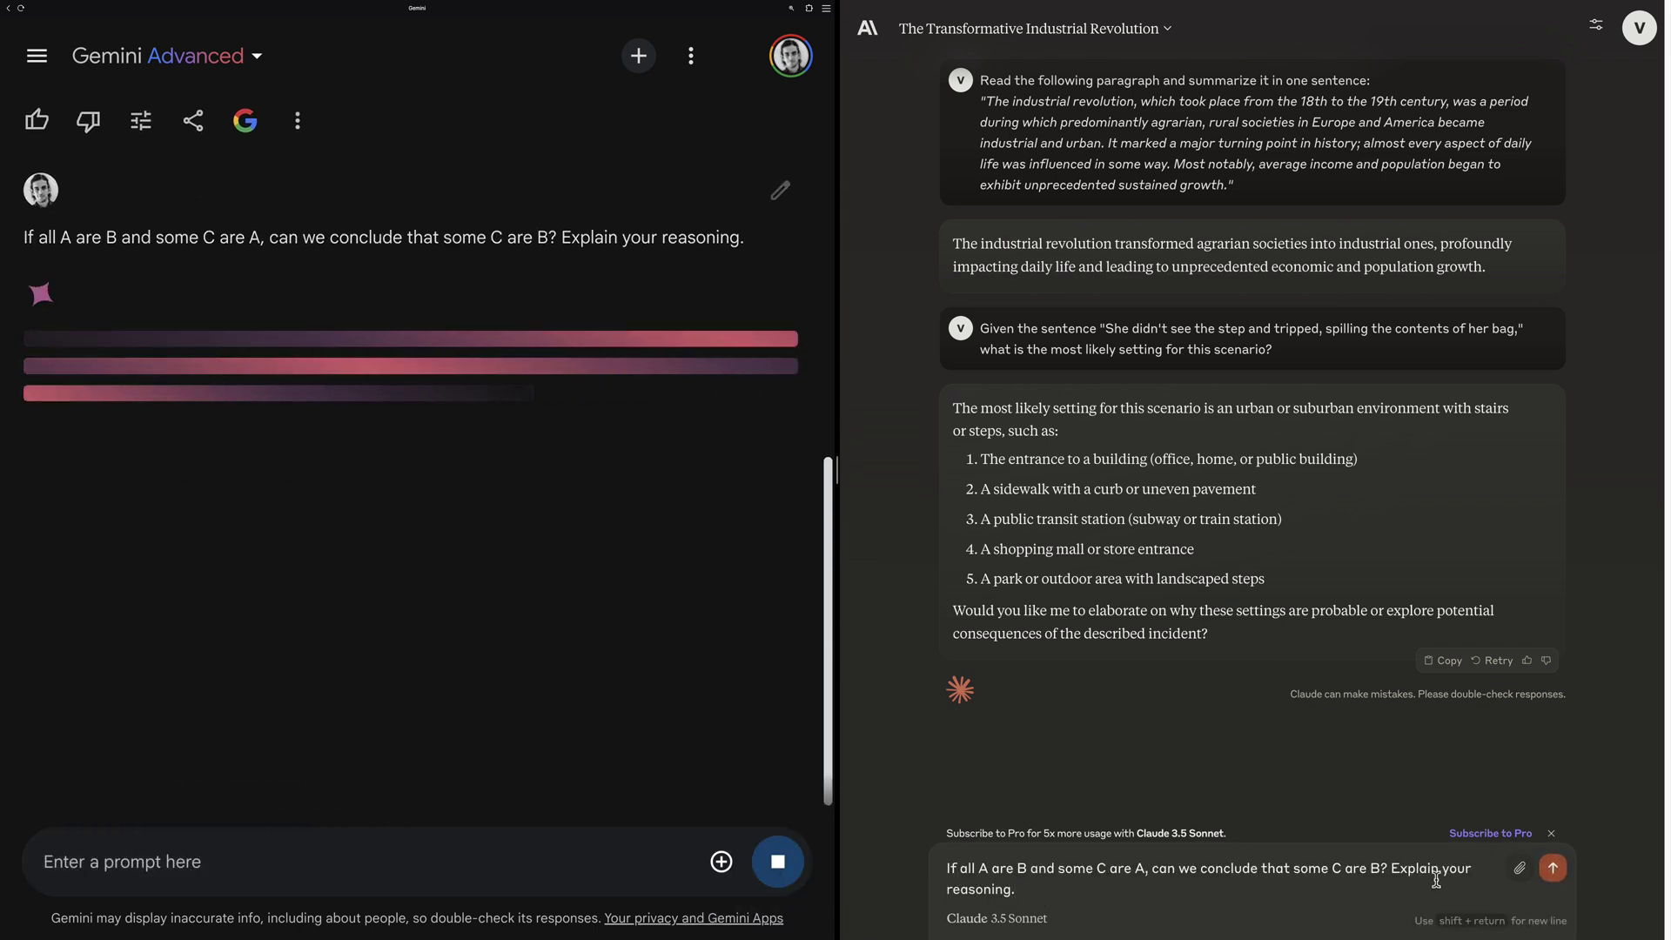
pyautogui.click(1562, 874)
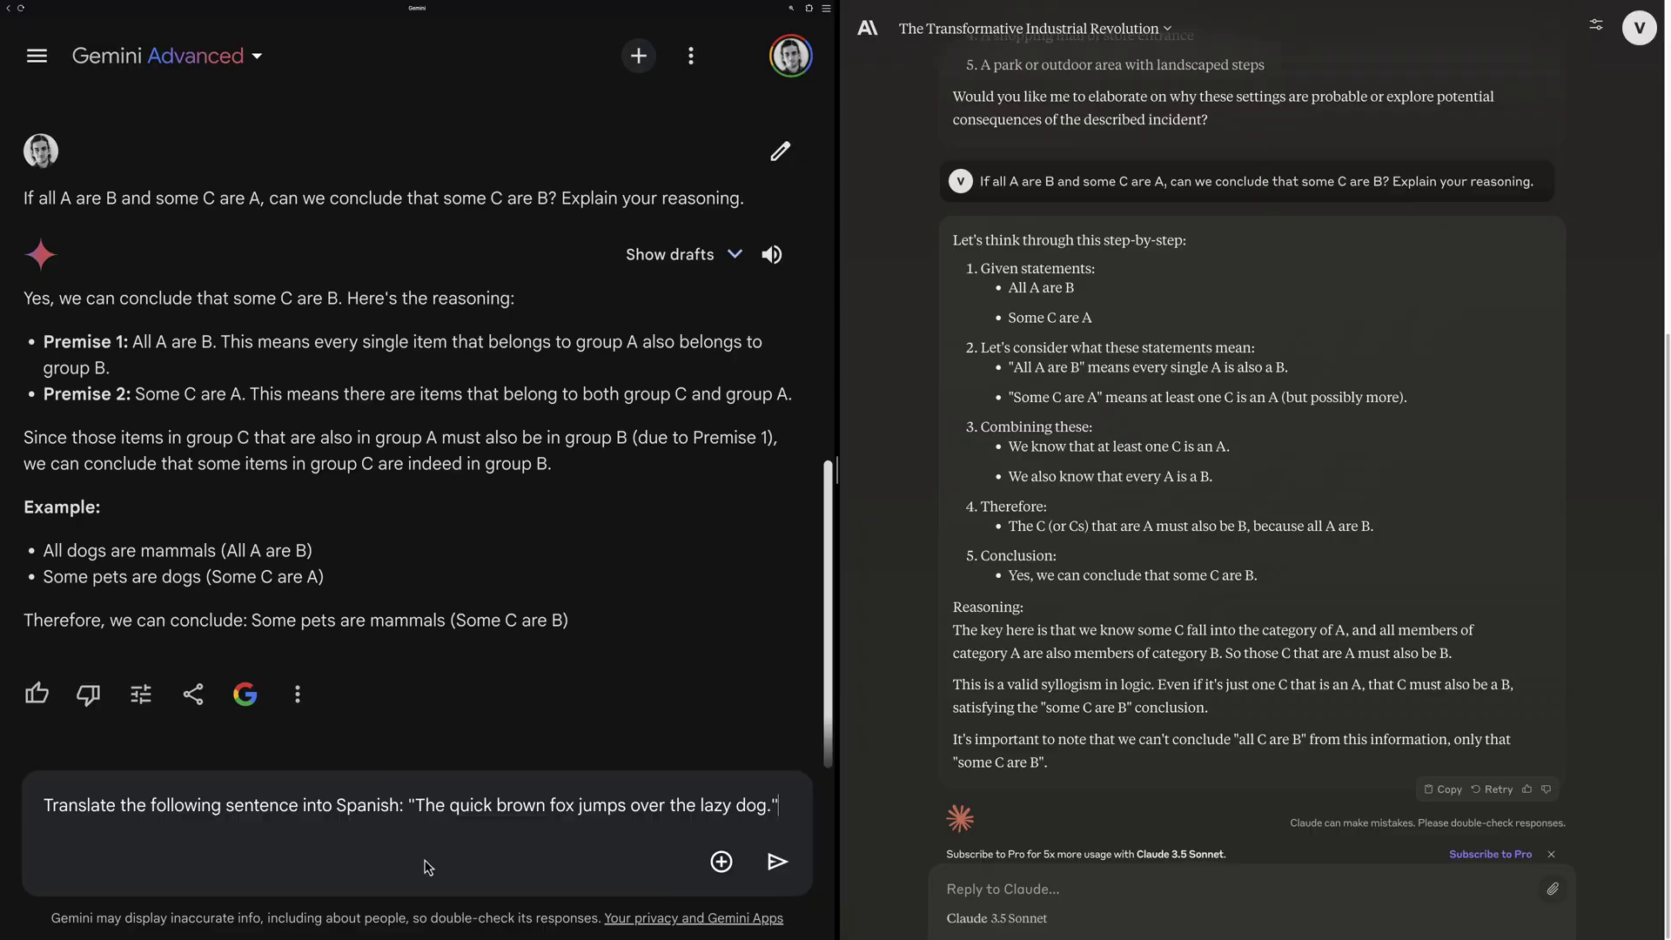
# Send the Spanish translation request for 'The quick brown fox jumps over the lazy dog.' to Gemini and Claude.
pyautogui.click(773, 863)
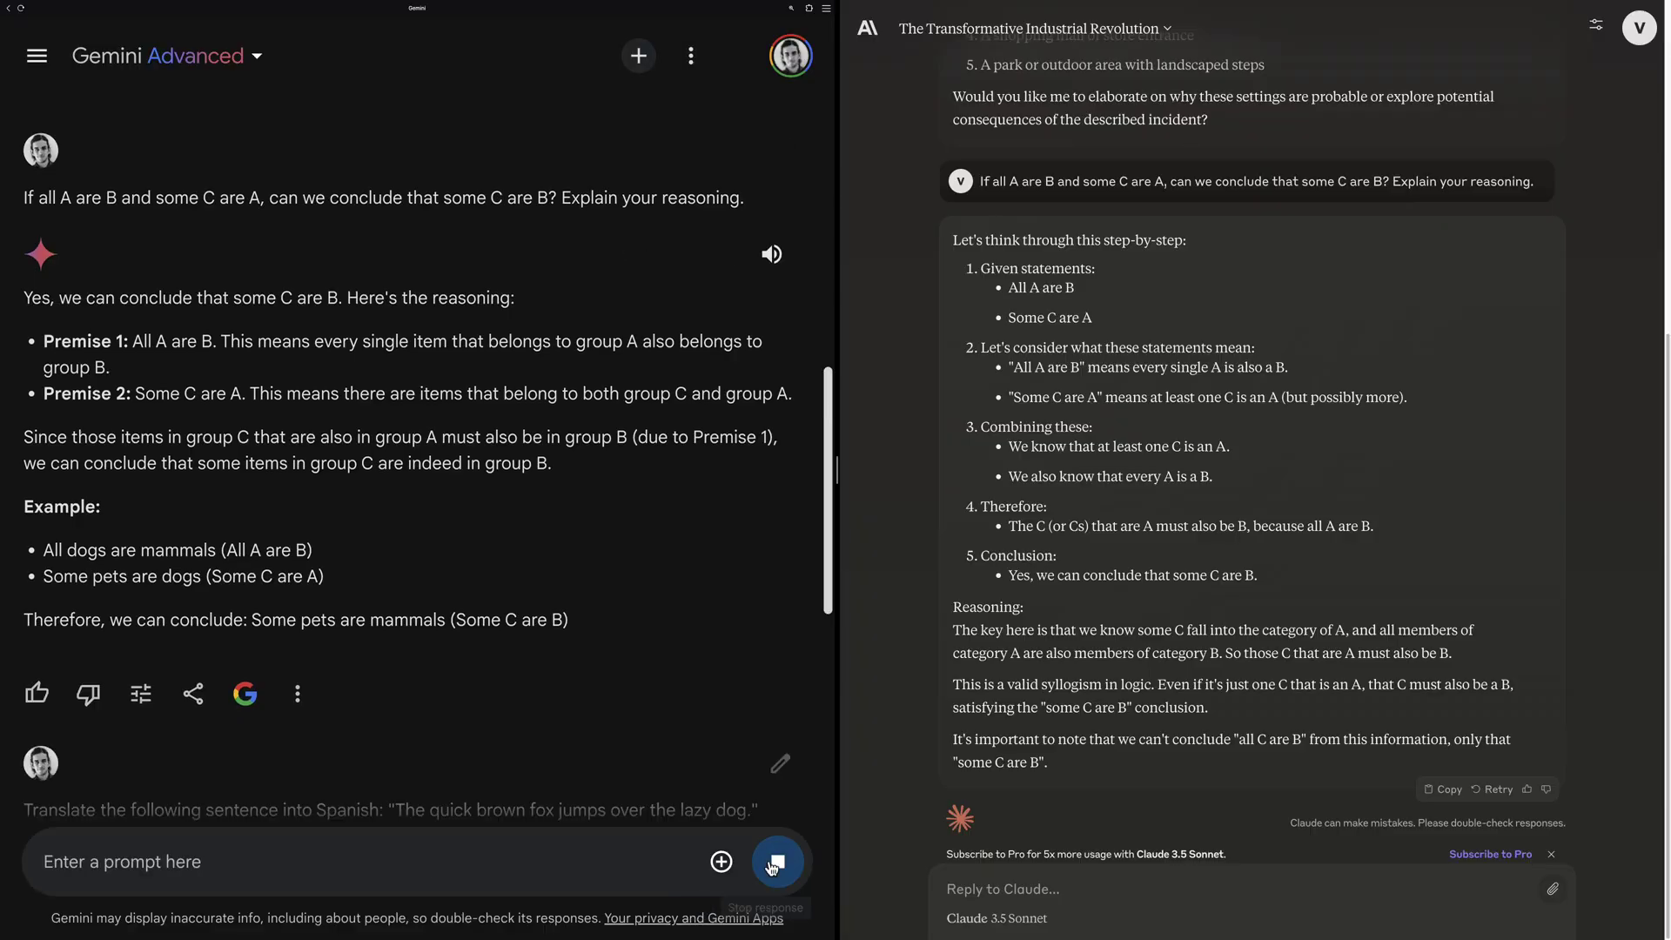
pyautogui.click(1008, 884)
pyautogui.write('Translate the following sentence into Spanish: "The quick brown fox jumps over the lazy dog."')
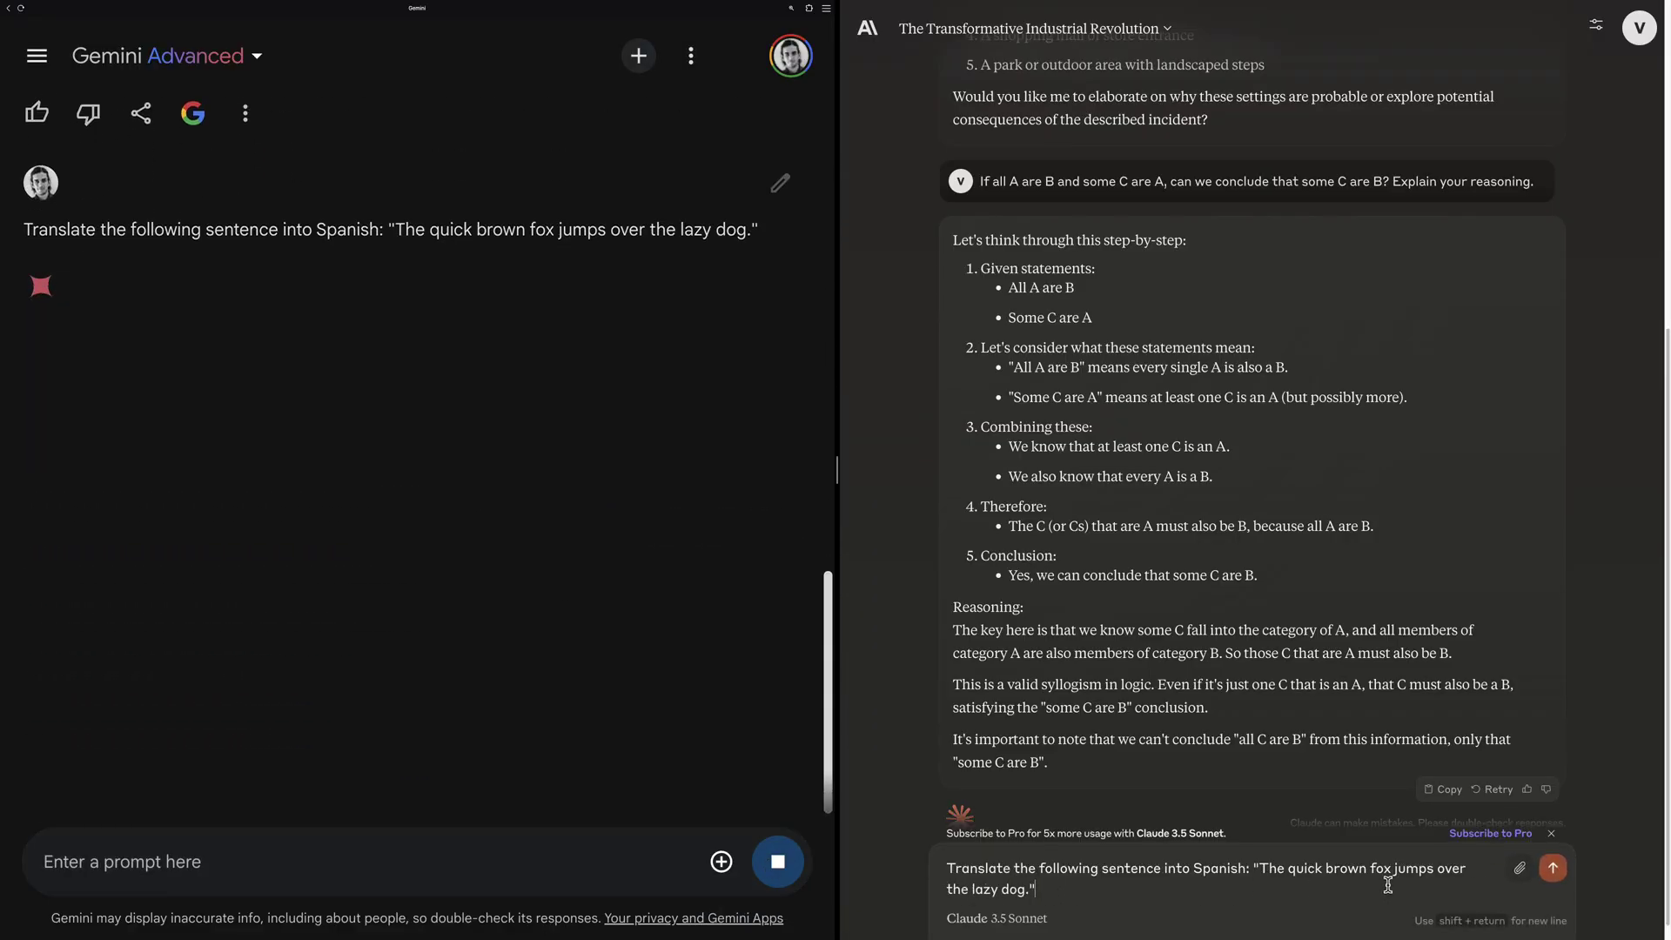
pyautogui.click(1553, 868)
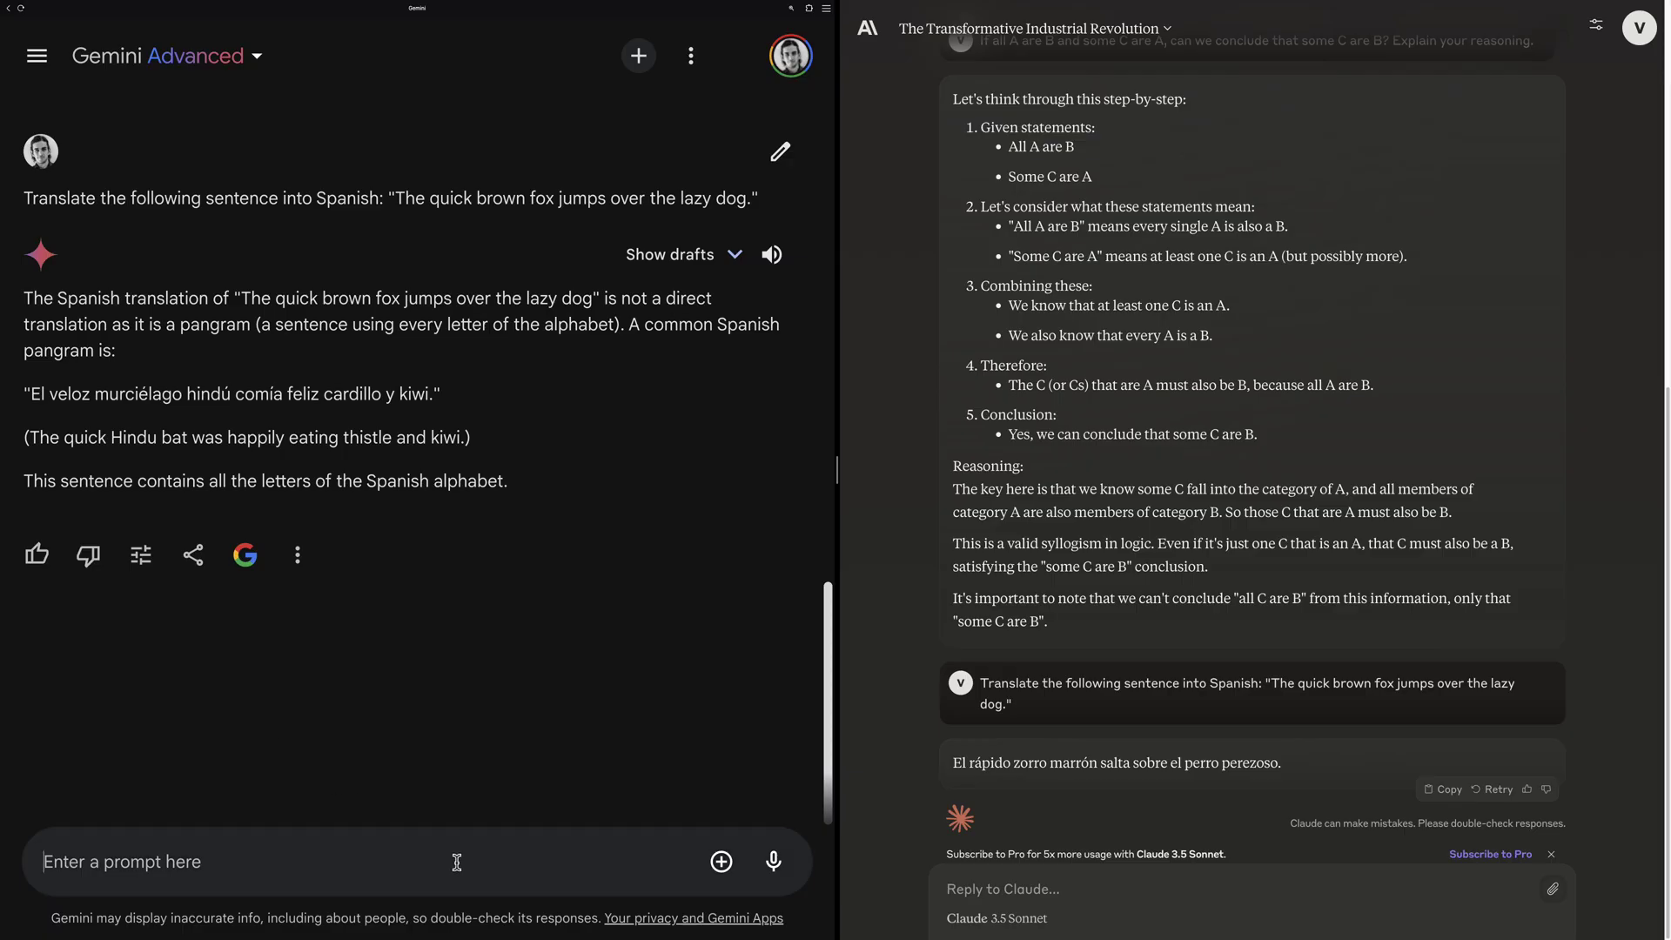
# Send the ascending-sort Python function prompt to Gemini and Claude.
pyautogui.write('Write a Python function that takes a list of numbers and returns the list sorted in ascending order')
pyautogui.click(777, 862)
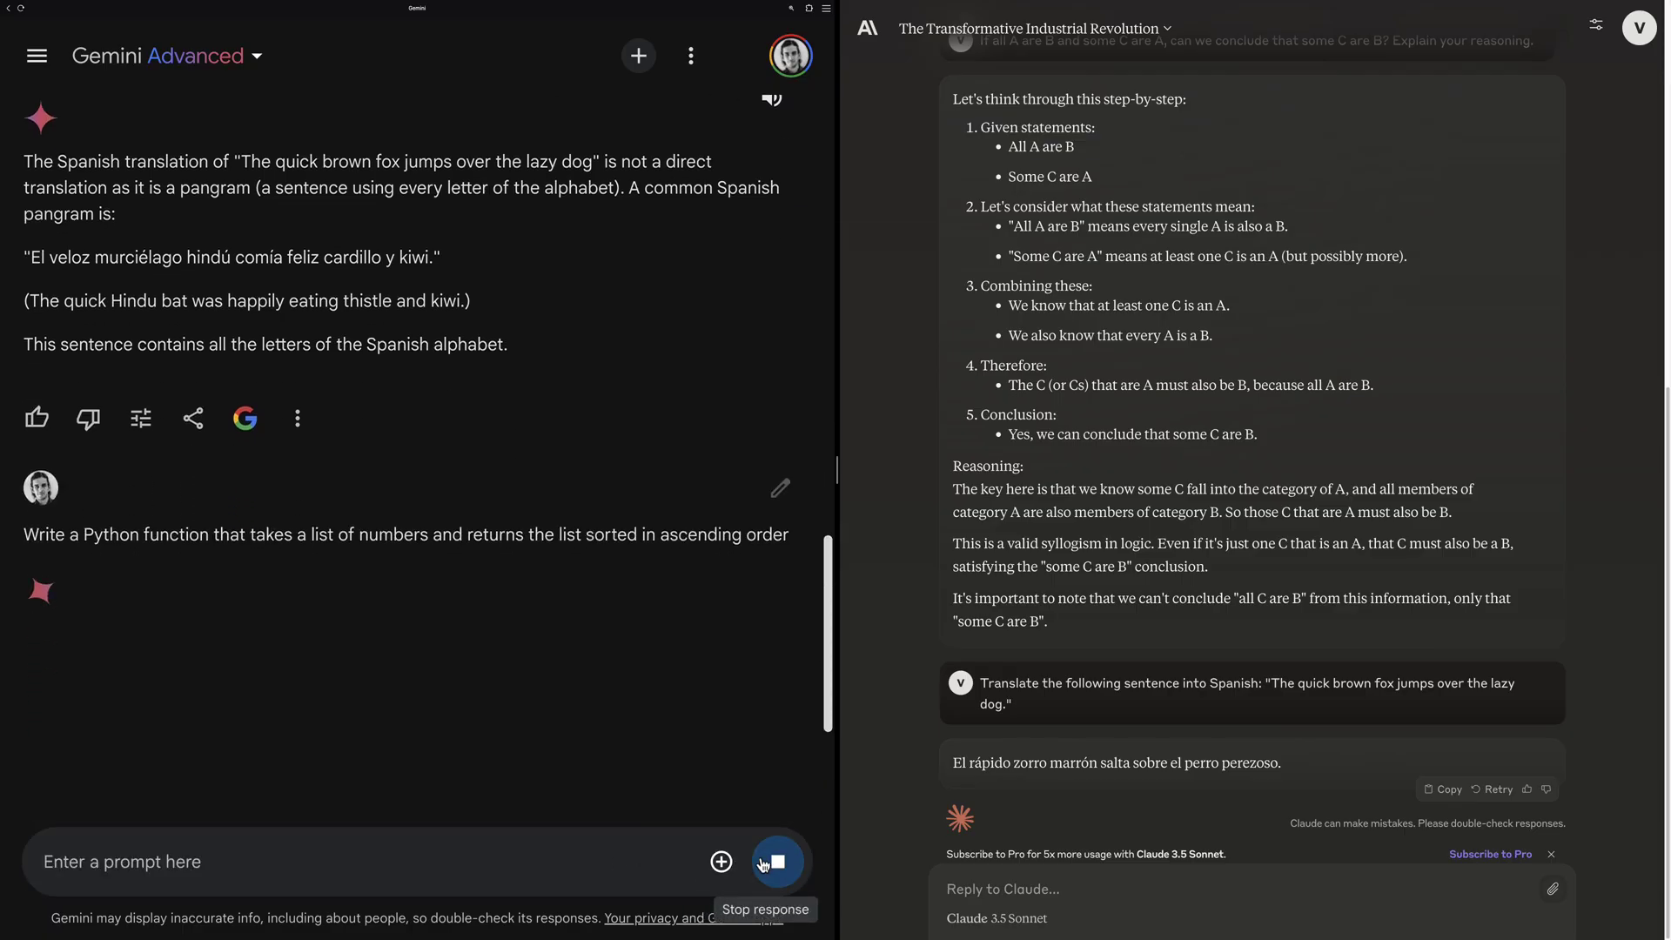
pyautogui.click(1041, 888)
pyautogui.write('Write a Python function that takes a list of numbers and returns the list sorted in ascending order')
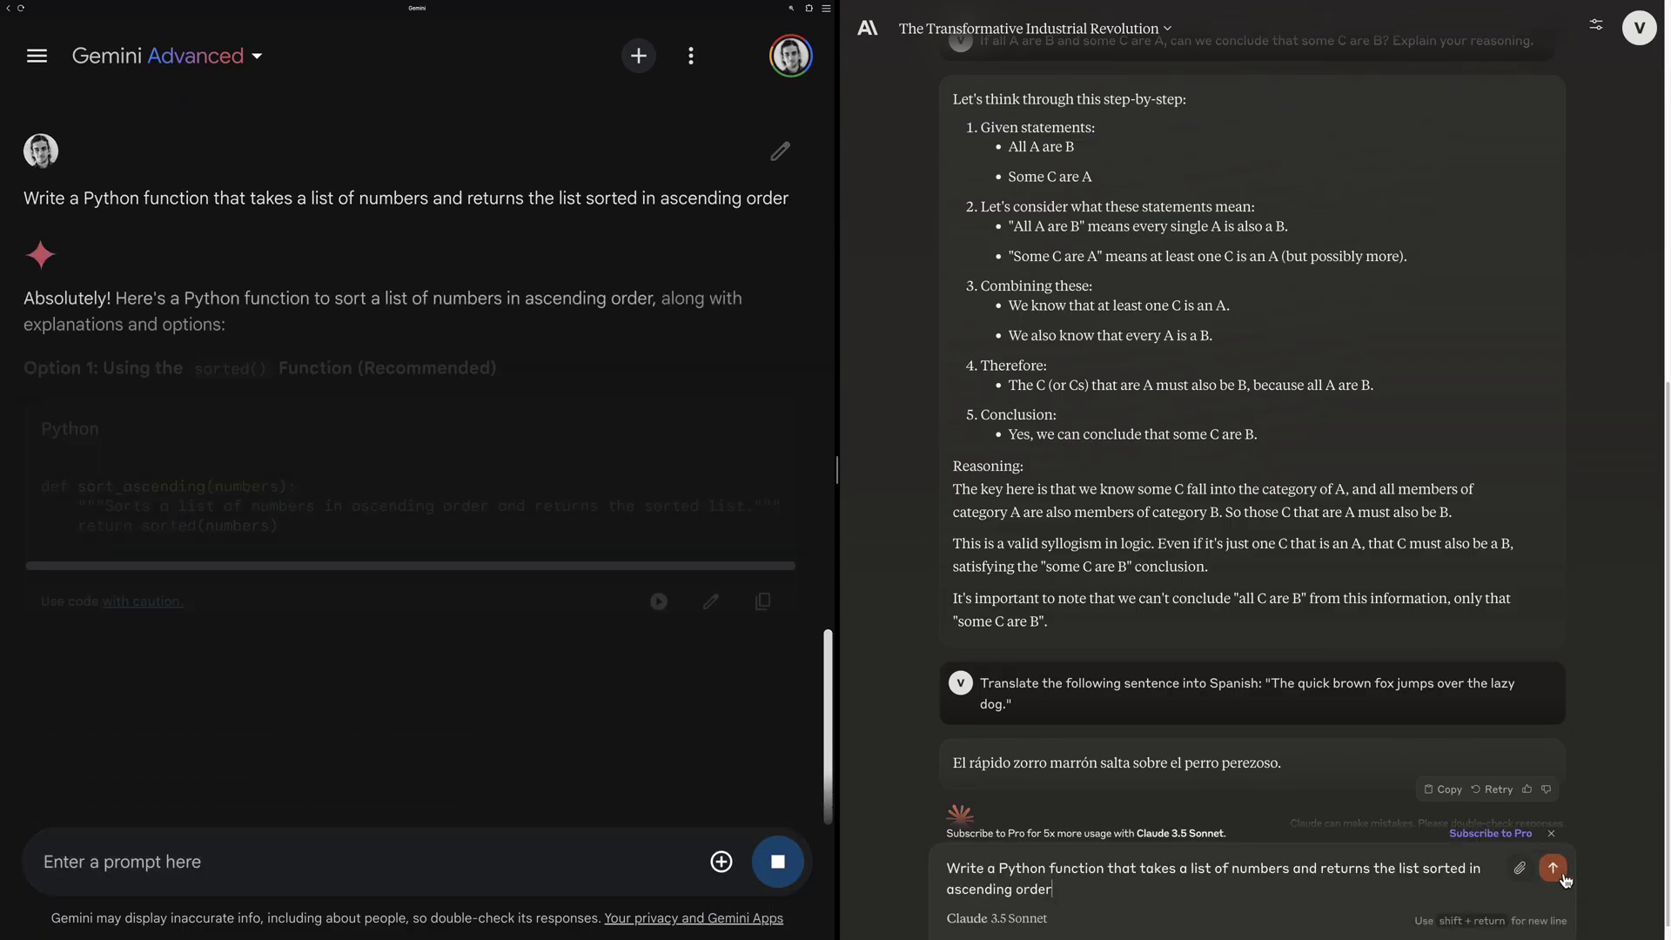
pyautogui.click(1554, 888)
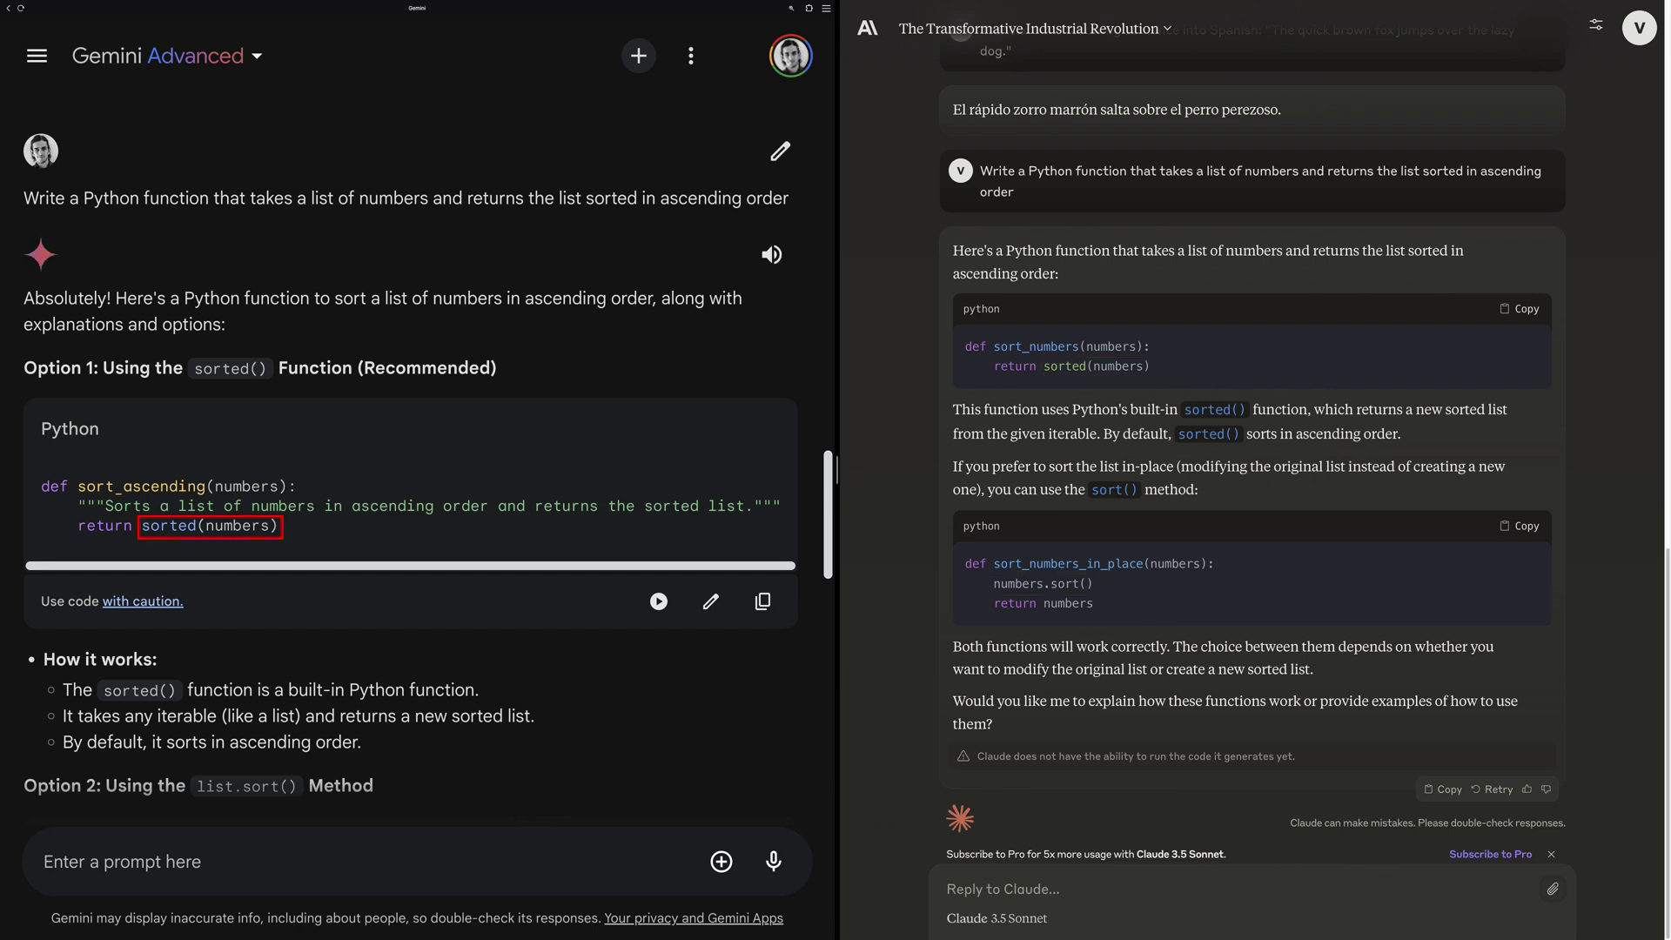
# Read through Gemini's answer with its sorted() and in-place sort() versions.
pyautogui.scroll(-2, 534, 800)
pyautogui.scroll(-4, 535, 800)
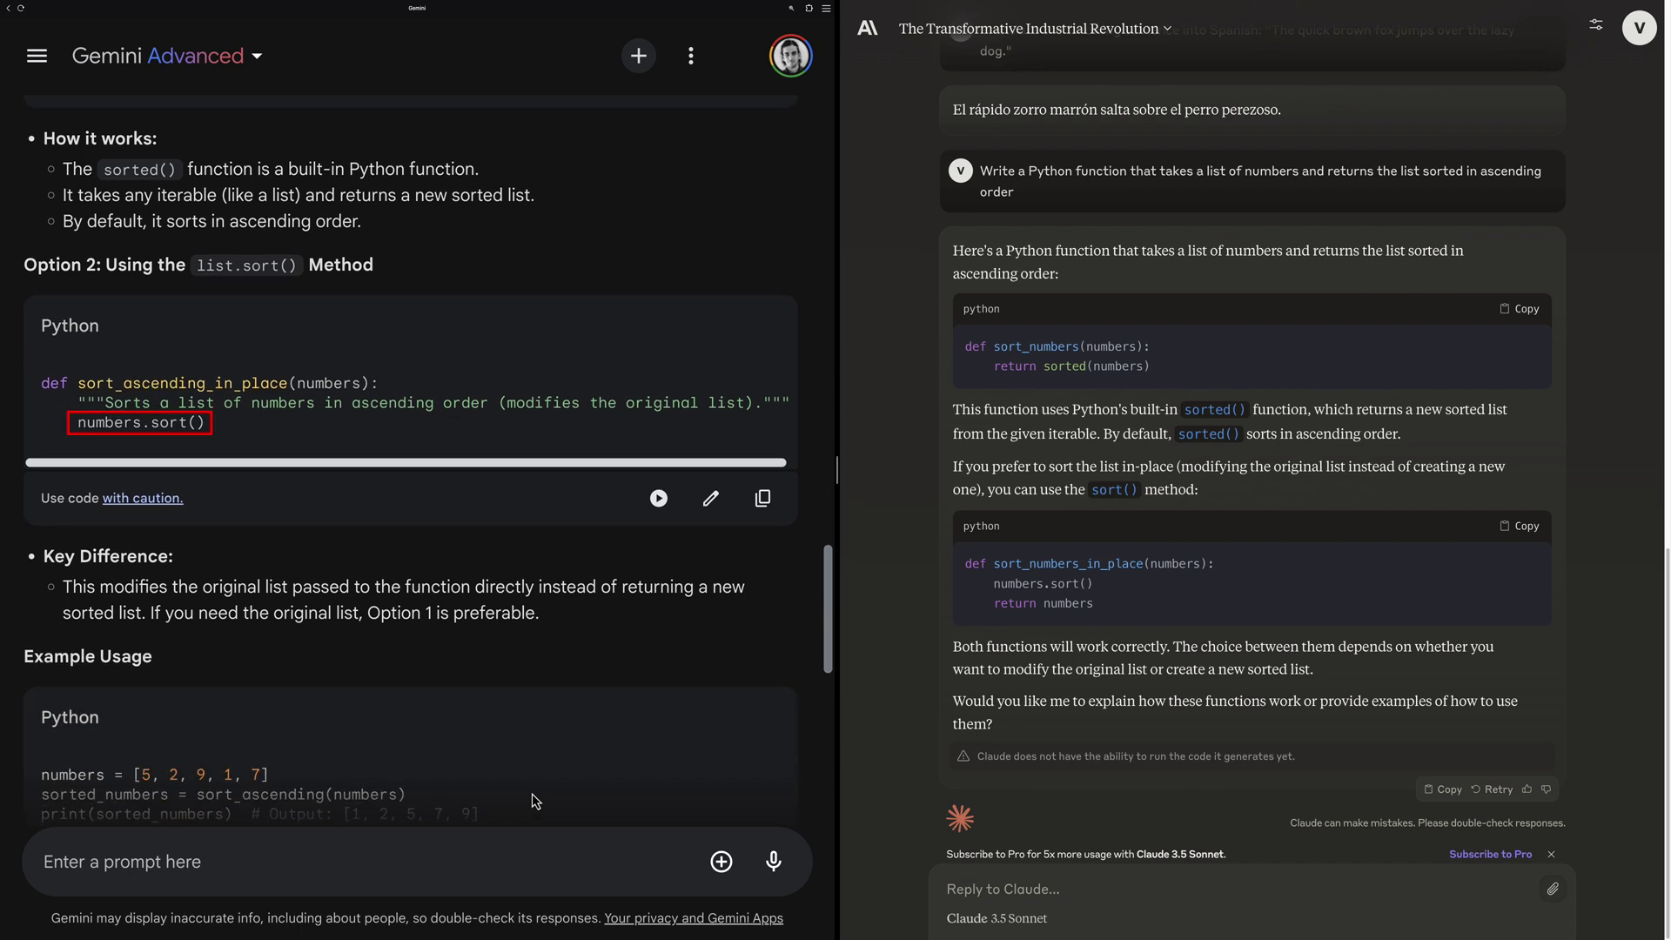
pyautogui.scroll(-4, 534, 799)
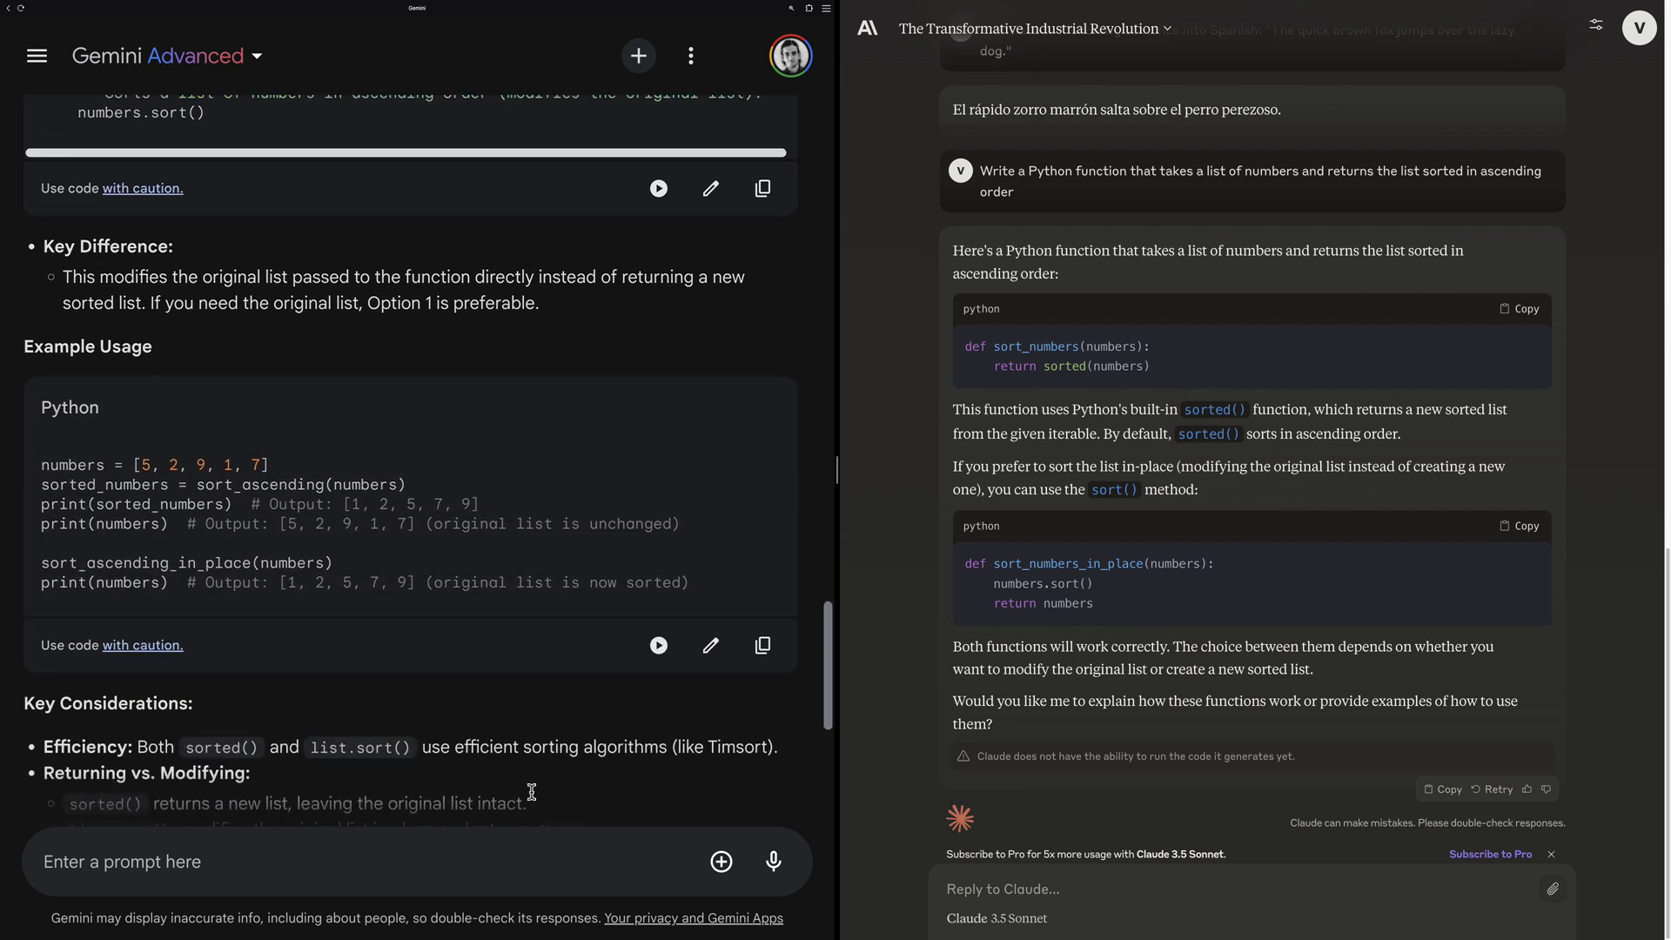
pyautogui.scroll(-5, 532, 792)
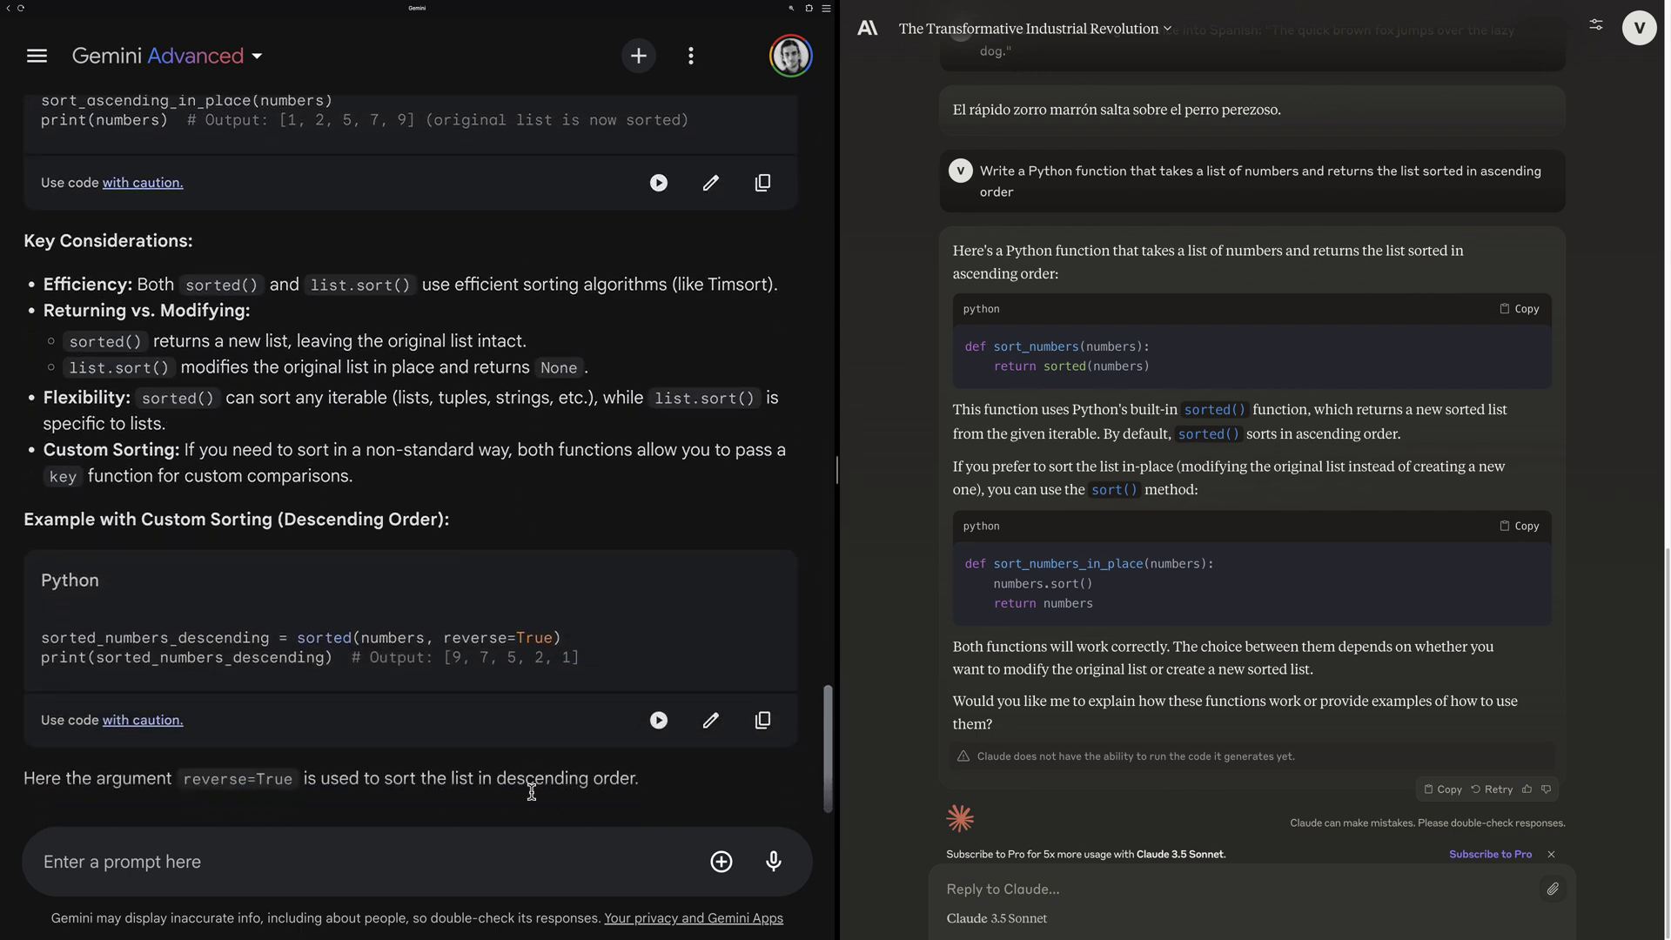
pyautogui.scroll(-1, 532, 792)
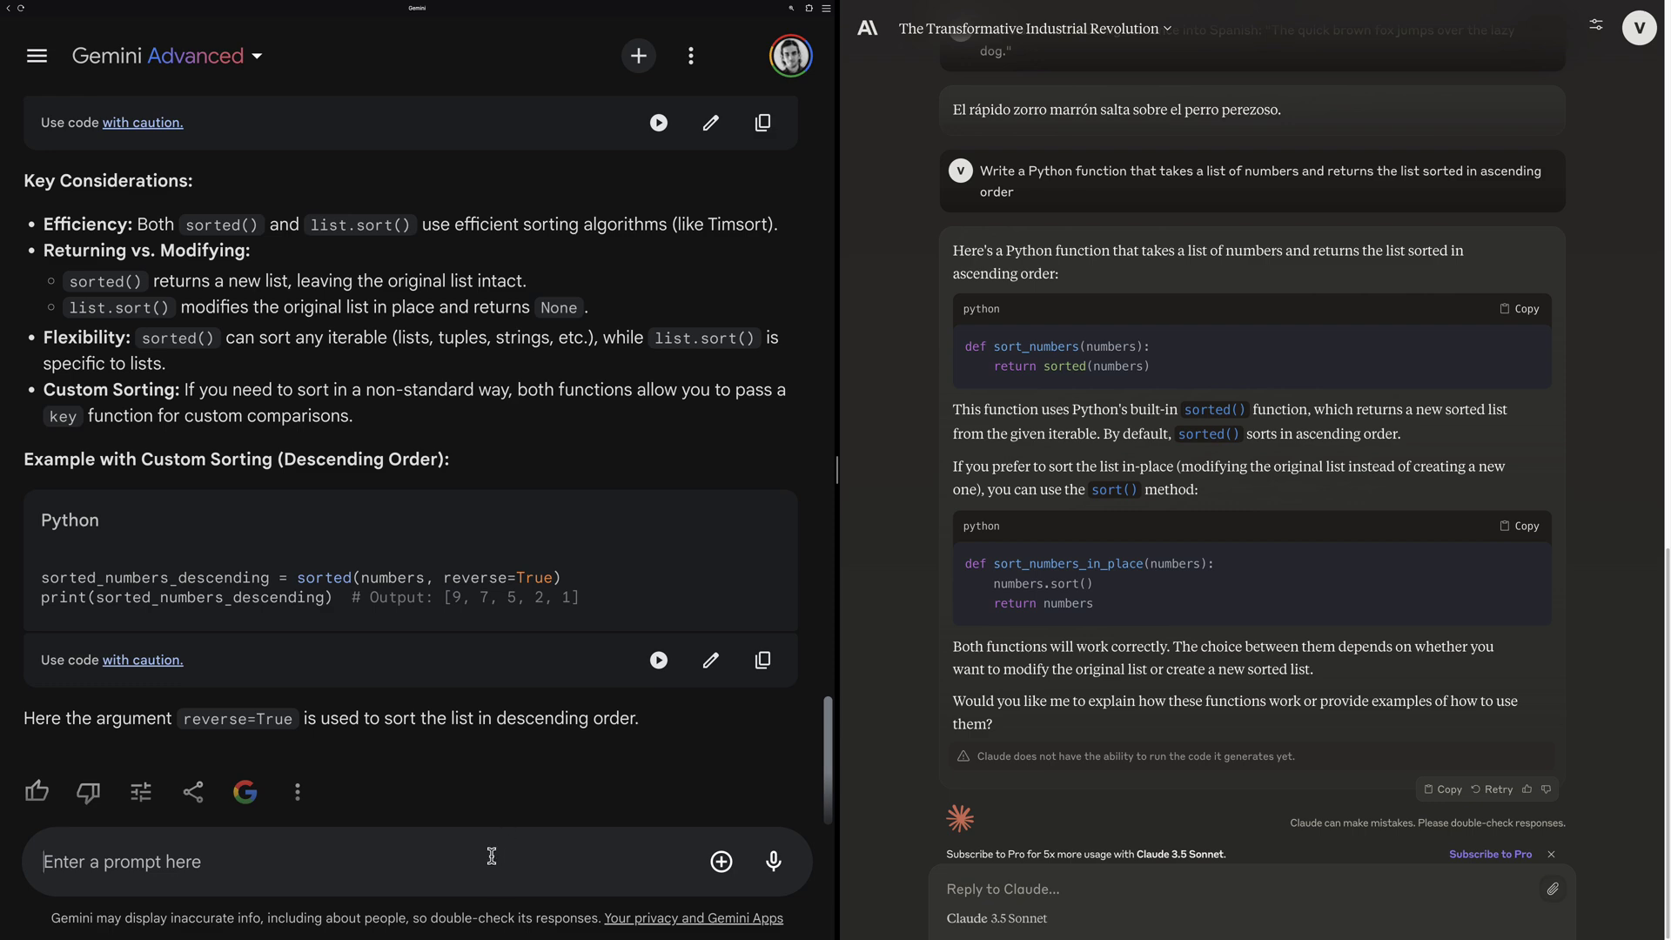
# Send the 200–300 word gravity-doubling story prompt to Gemini and Claude, then read Gemini's story.
pyautogui.click(491, 856)
pyautogui.write('Write a short story (200-300 words) about a world where gravity suddenly becomes twice as strong.')
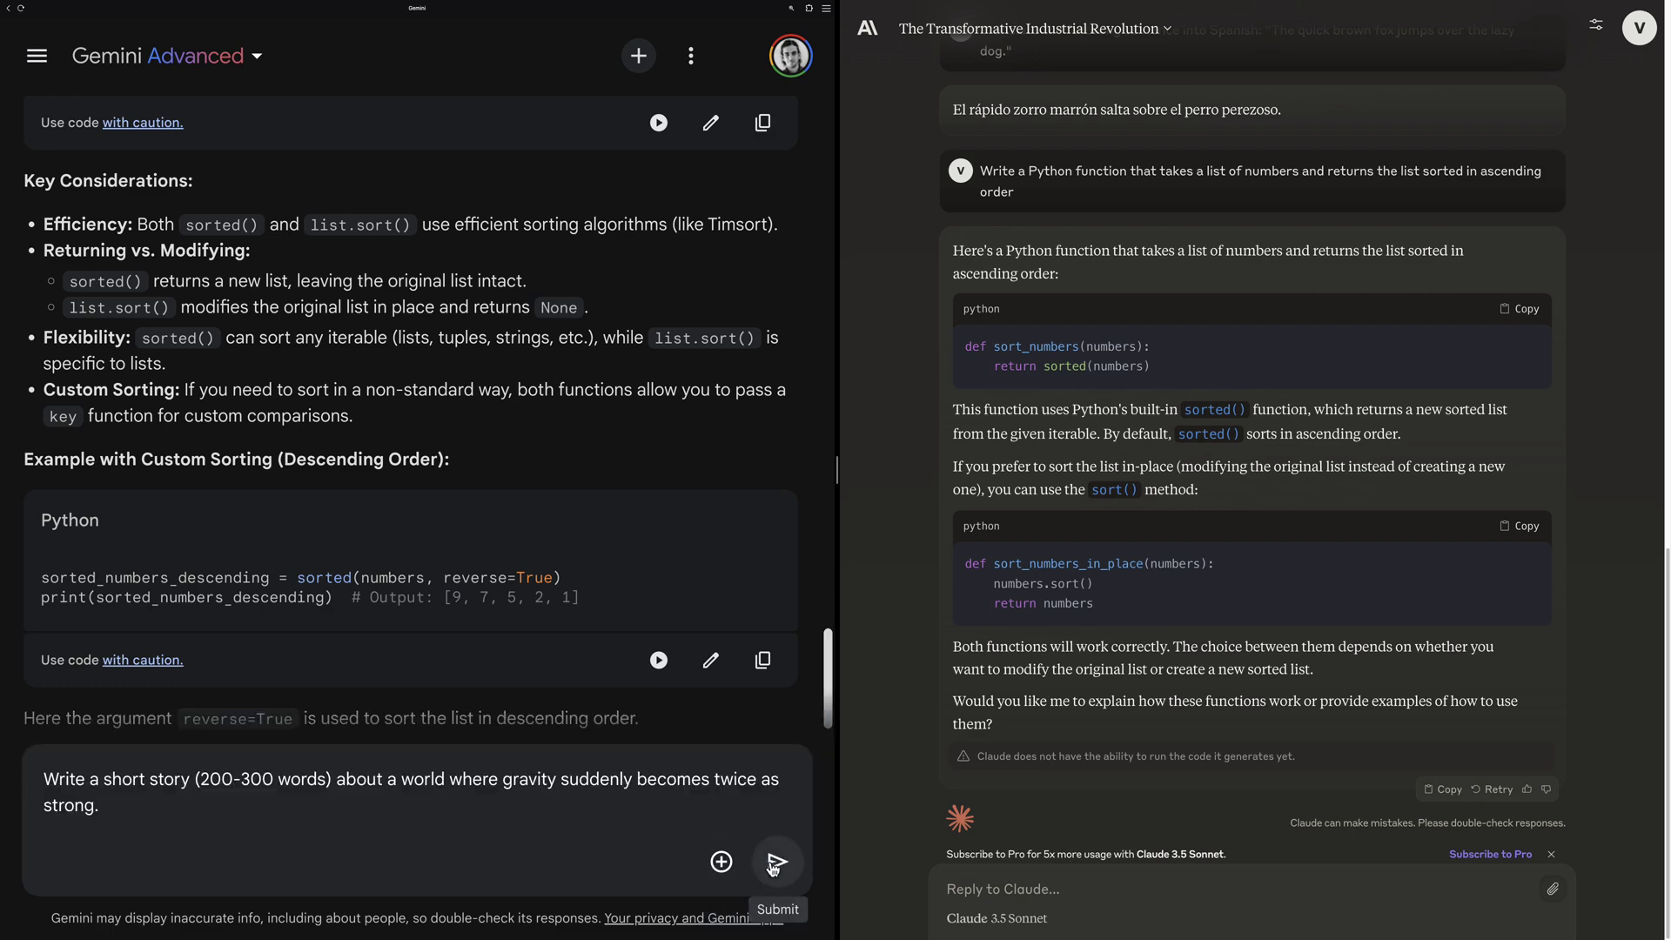
pyautogui.click(777, 862)
pyautogui.click(1066, 884)
pyautogui.write('Write a short story (200-300 words) about a world where gravity suddenly becomes twice as strong.')
pyautogui.click(1554, 874)
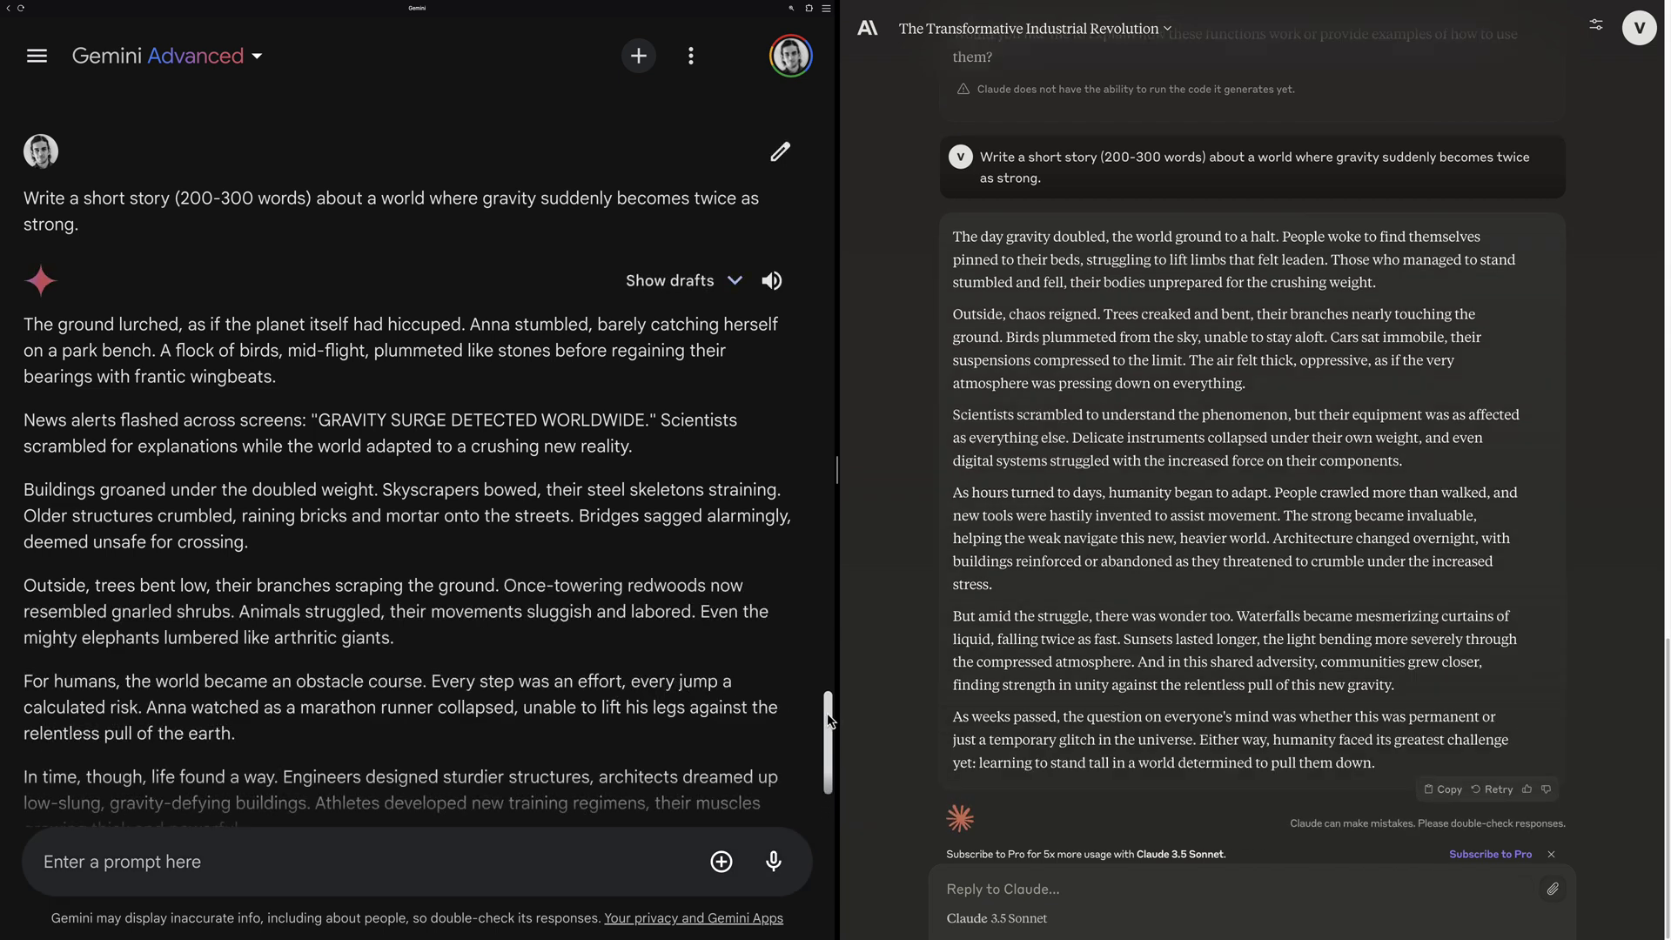
pyautogui.moveTo(827, 727); pyautogui.dragTo(829, 746)
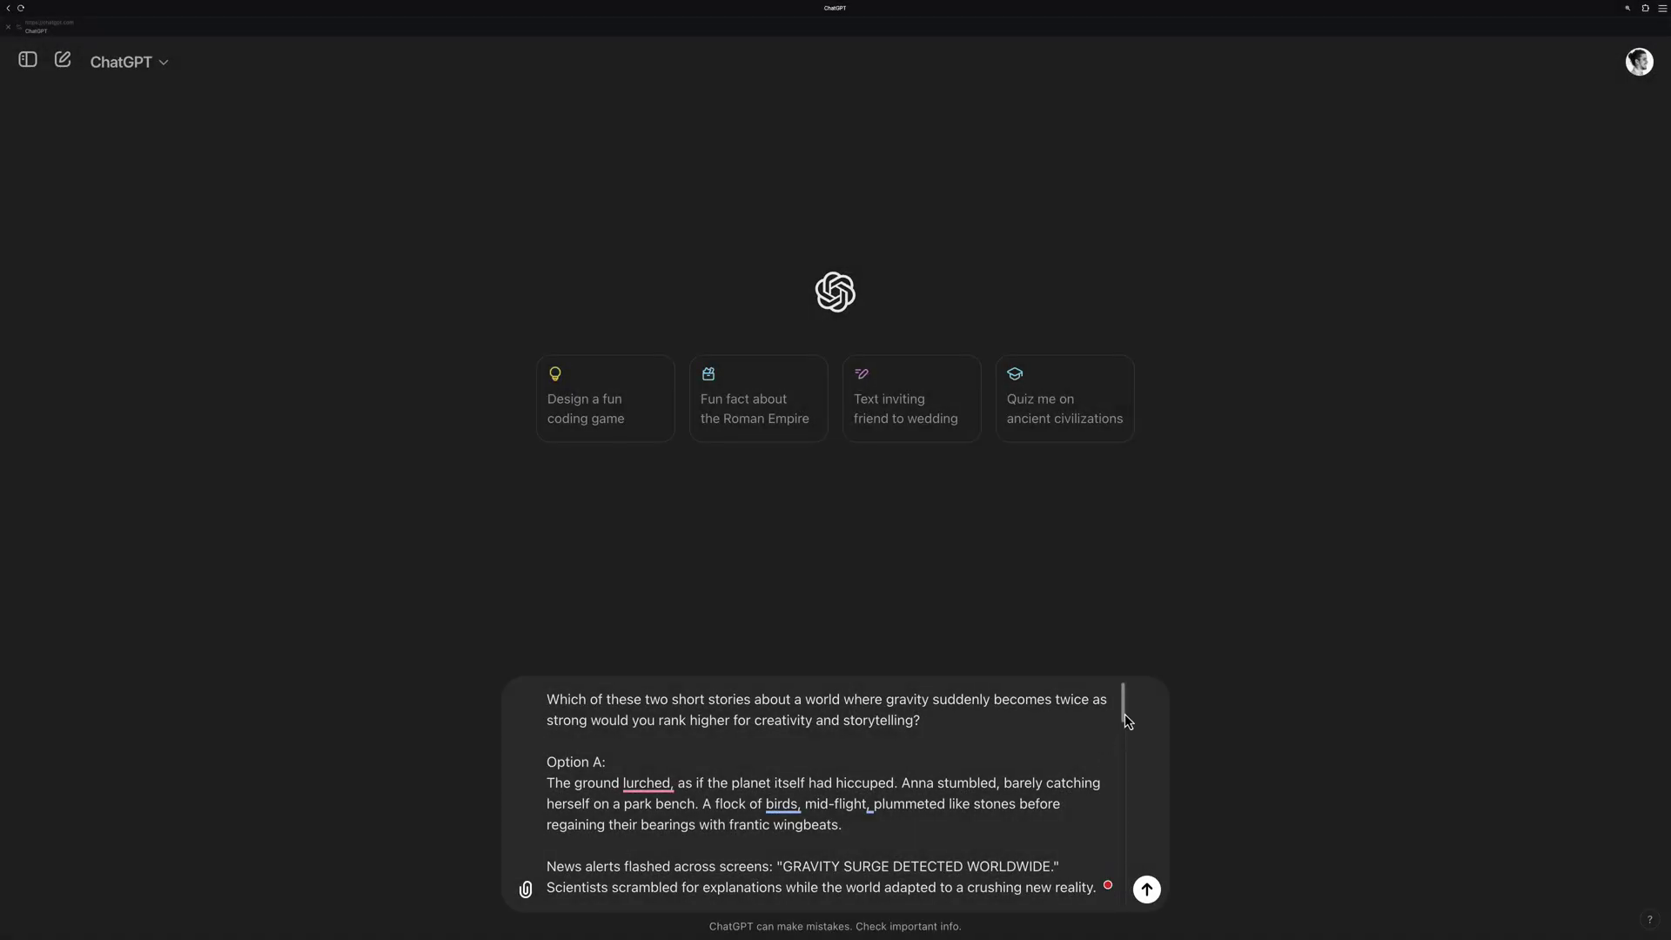
# Send ChatGPT the Option A vs Option B story comparison and read its ranking favouring Claude.
pyautogui.moveTo(1124, 713); pyautogui.dragTo(1128, 905)
pyautogui.click(1147, 889)
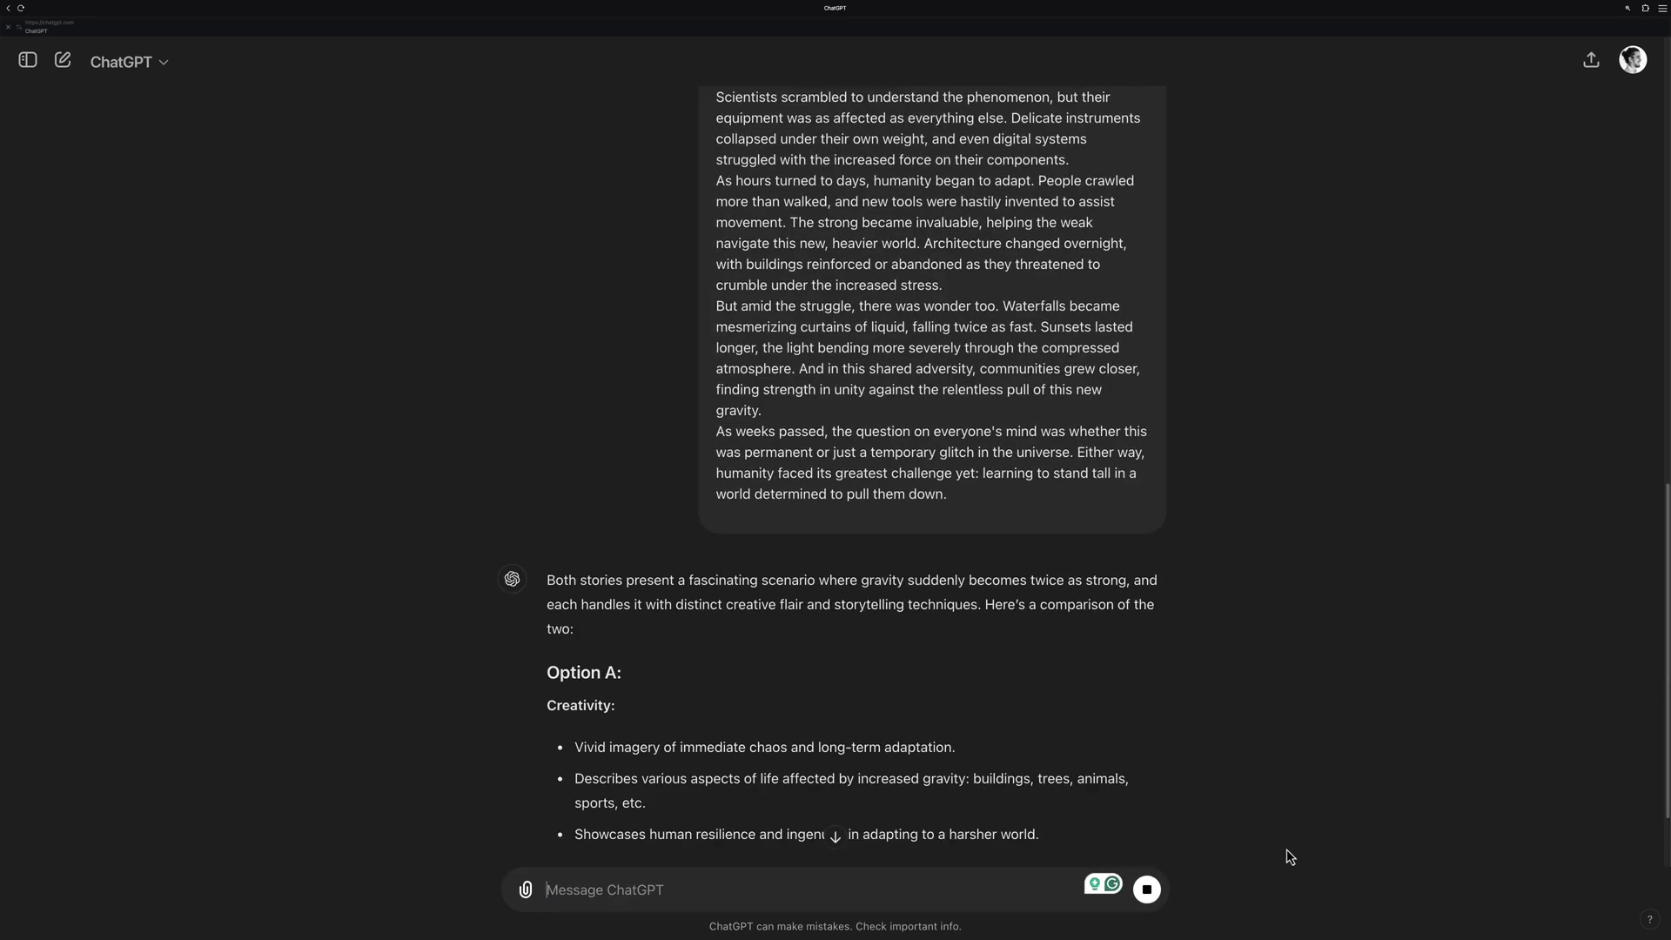
pyautogui.scroll(-5, 1290, 857)
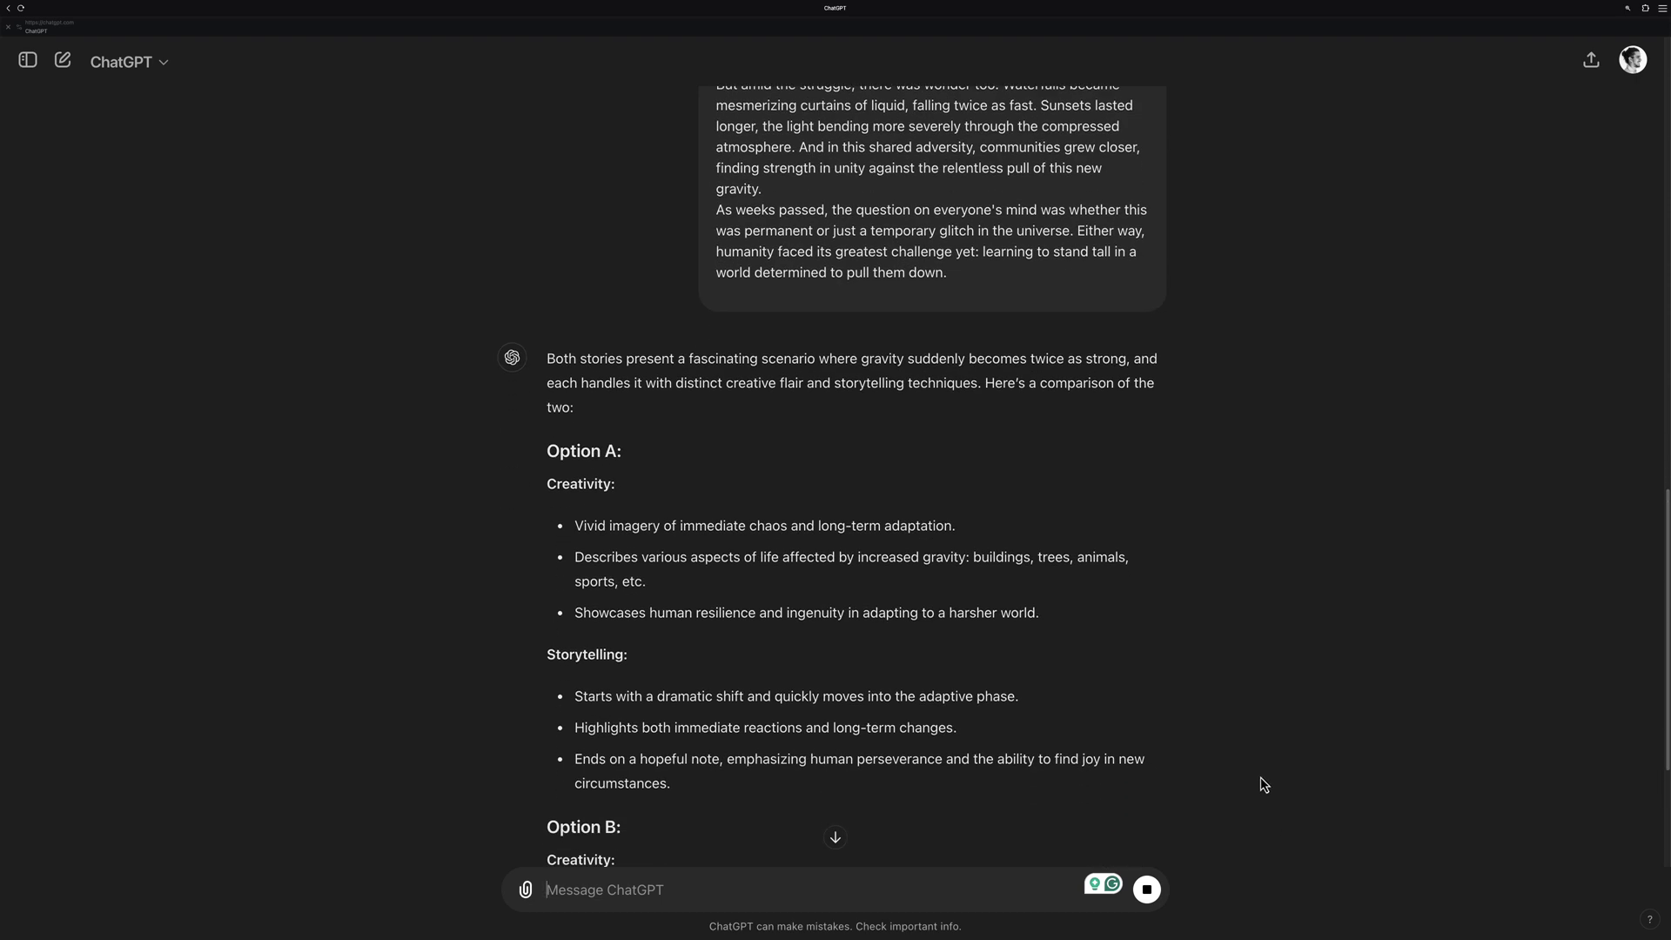
pyautogui.scroll(-5, 1264, 785)
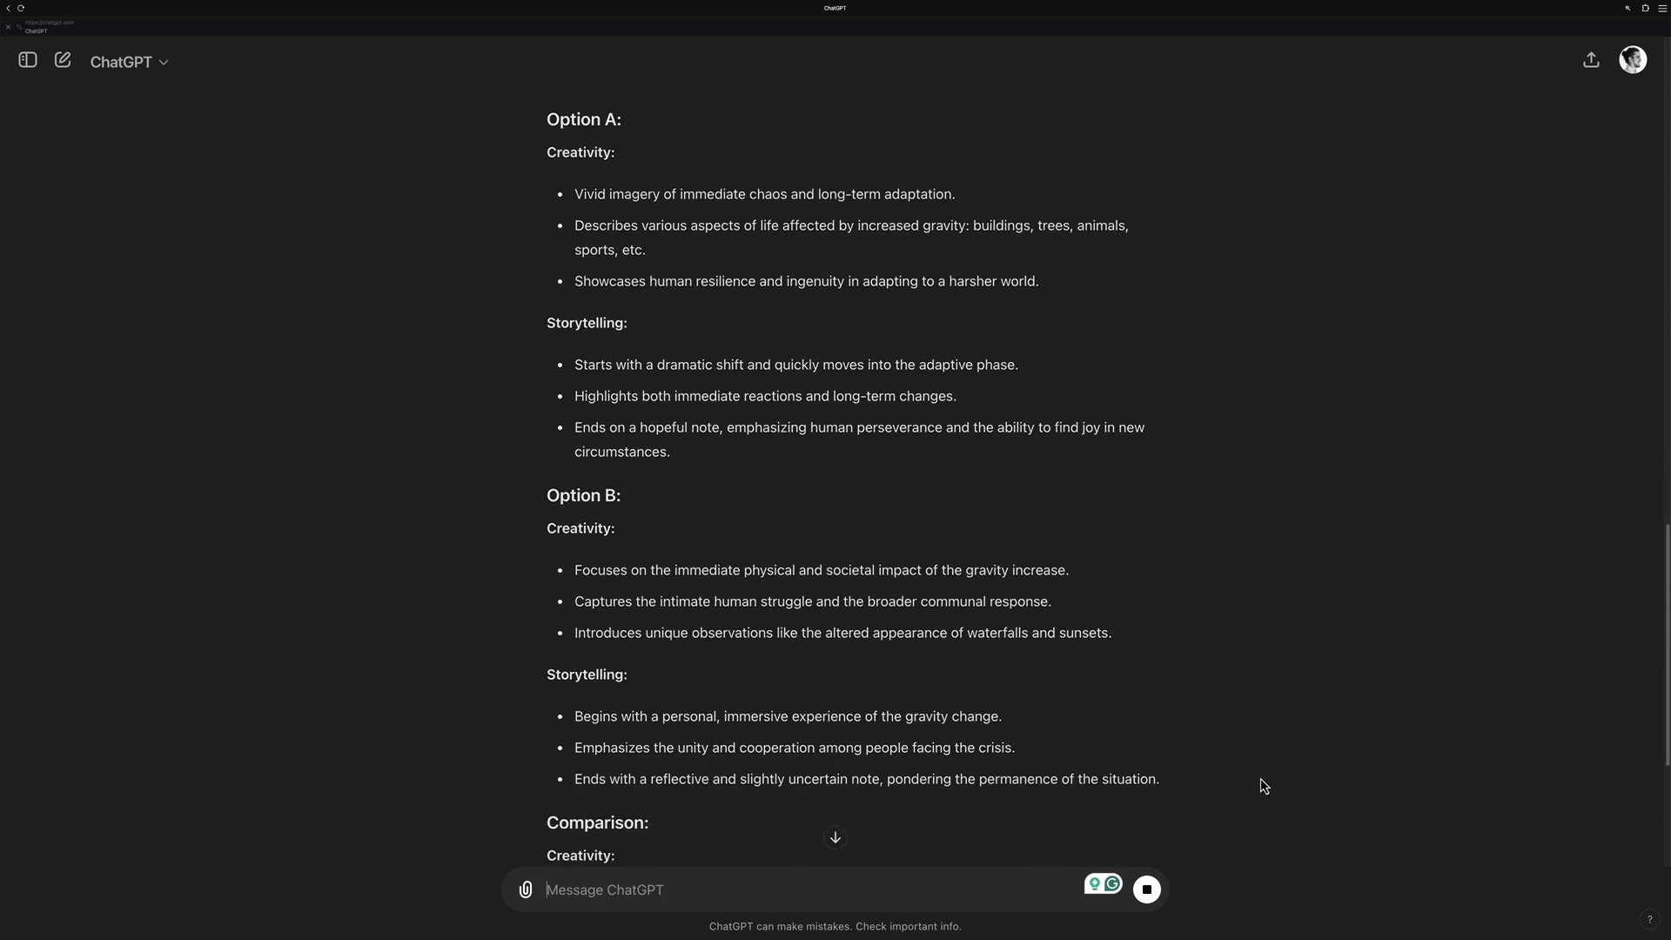
pyautogui.scroll(-4, 1264, 786)
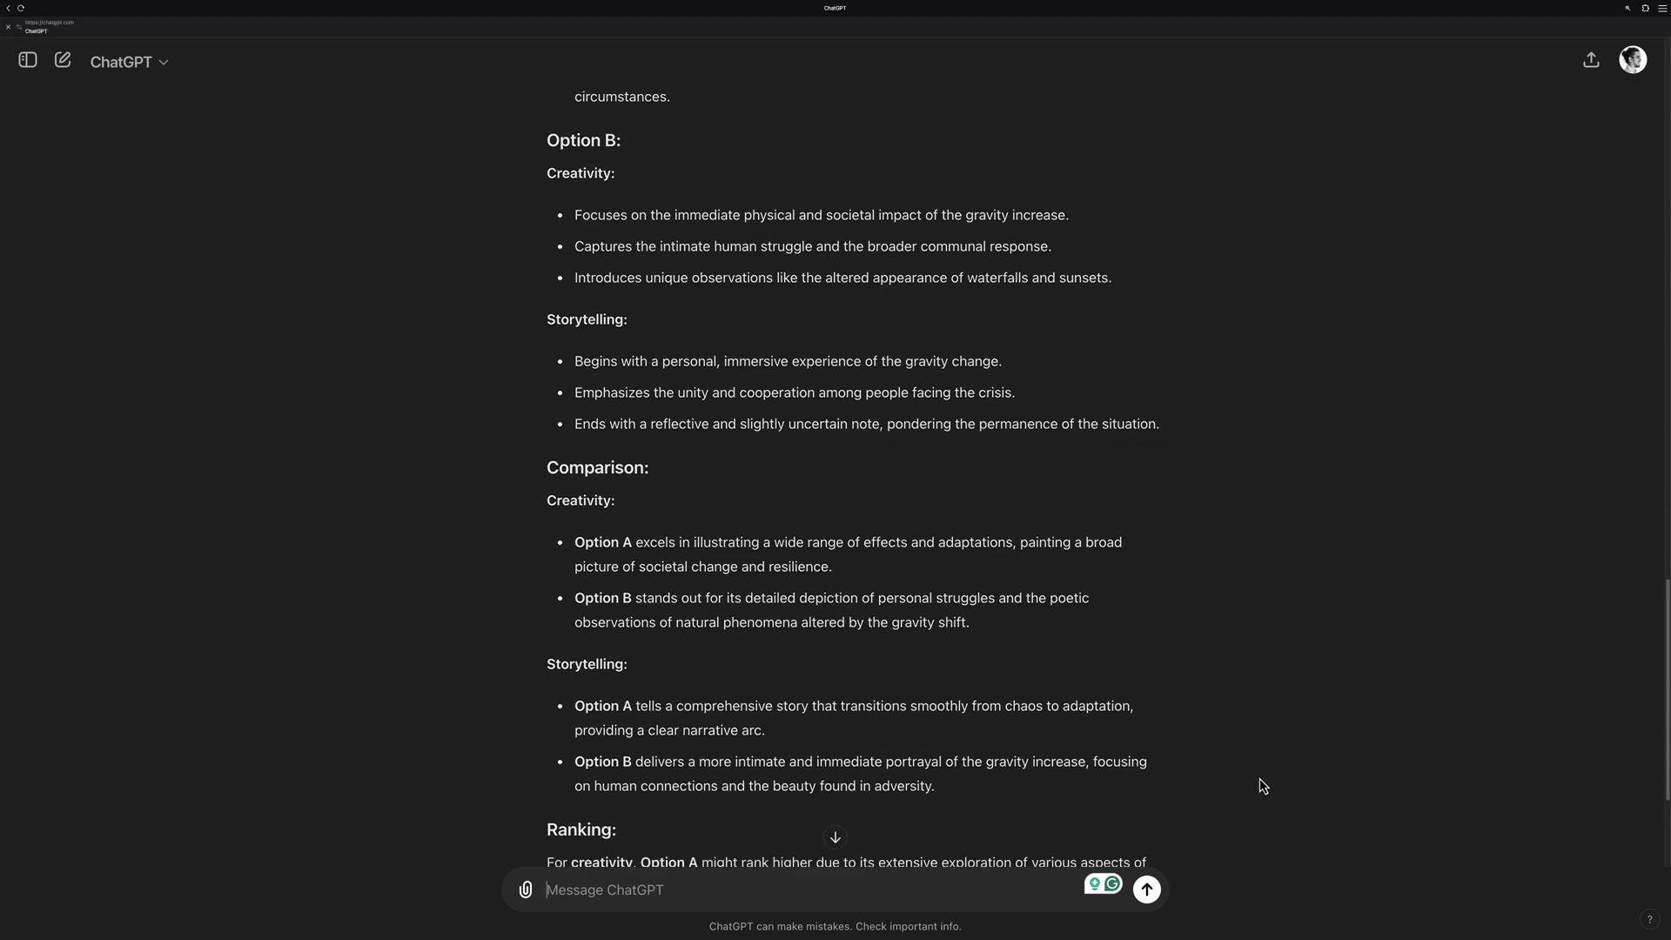
pyautogui.scroll(-3, 1262, 786)
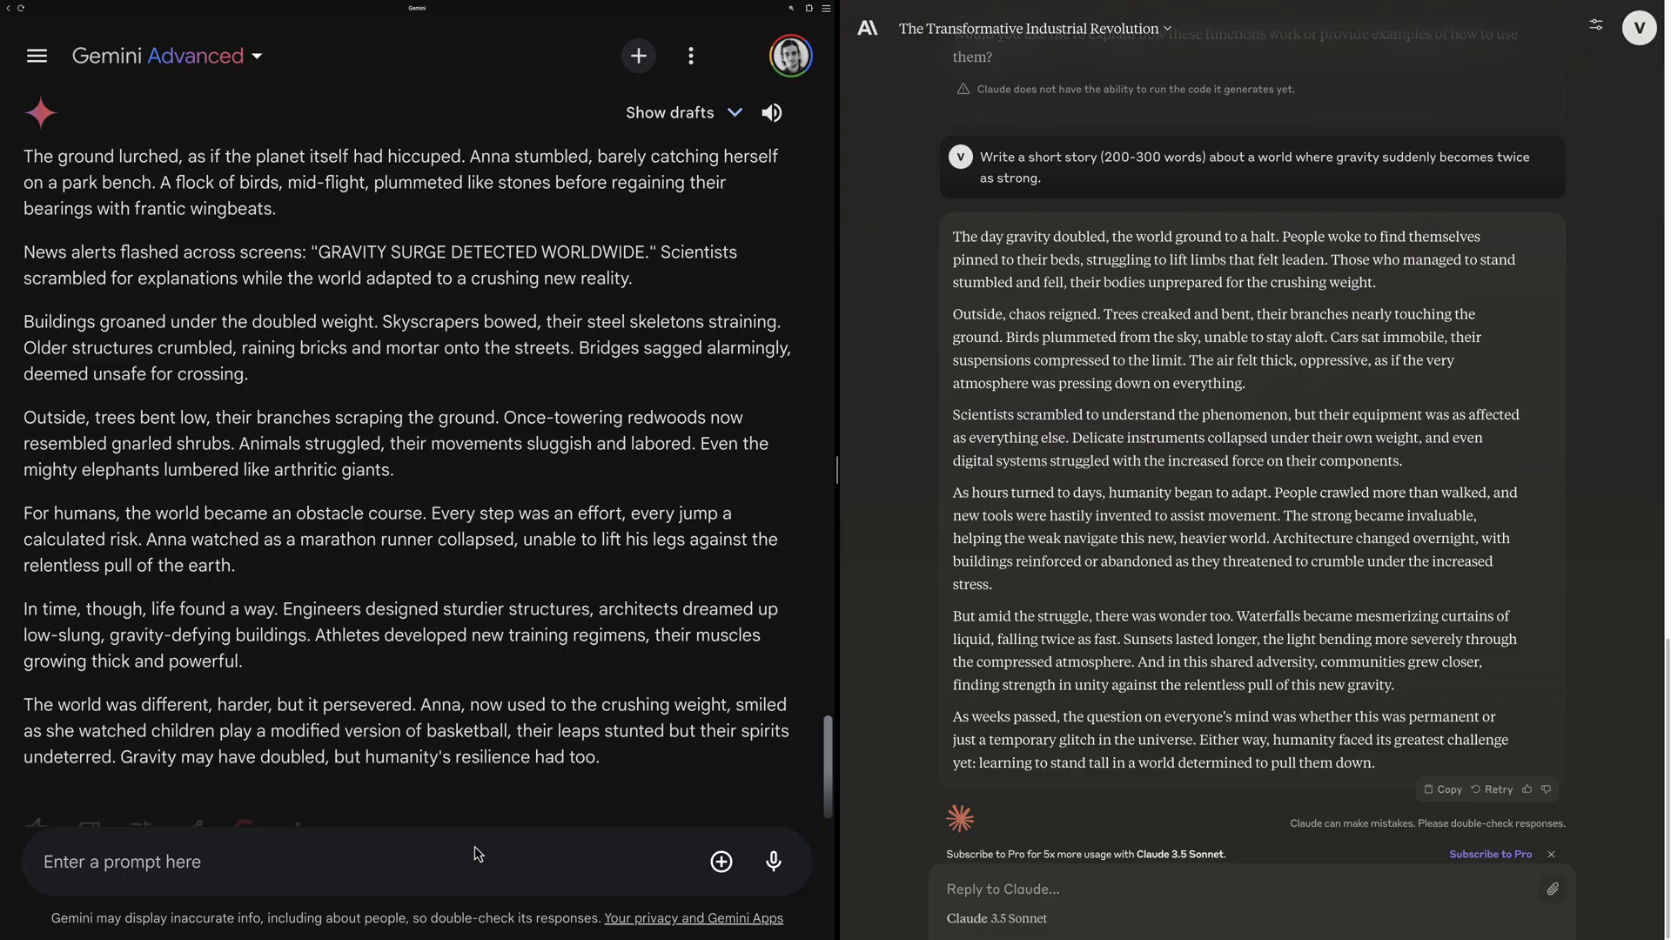
# Send 2x² − 3x + 1 = 0 to Gemini and Claude and review the x = 1 or 1/2 solution.
pyautogui.click(478, 853)
pyautogui.write('Solve the following equation: 2x2−3x+1=02x^2 - 3x + 1 = 0 2x2 −3x+1=0. Show your work.')
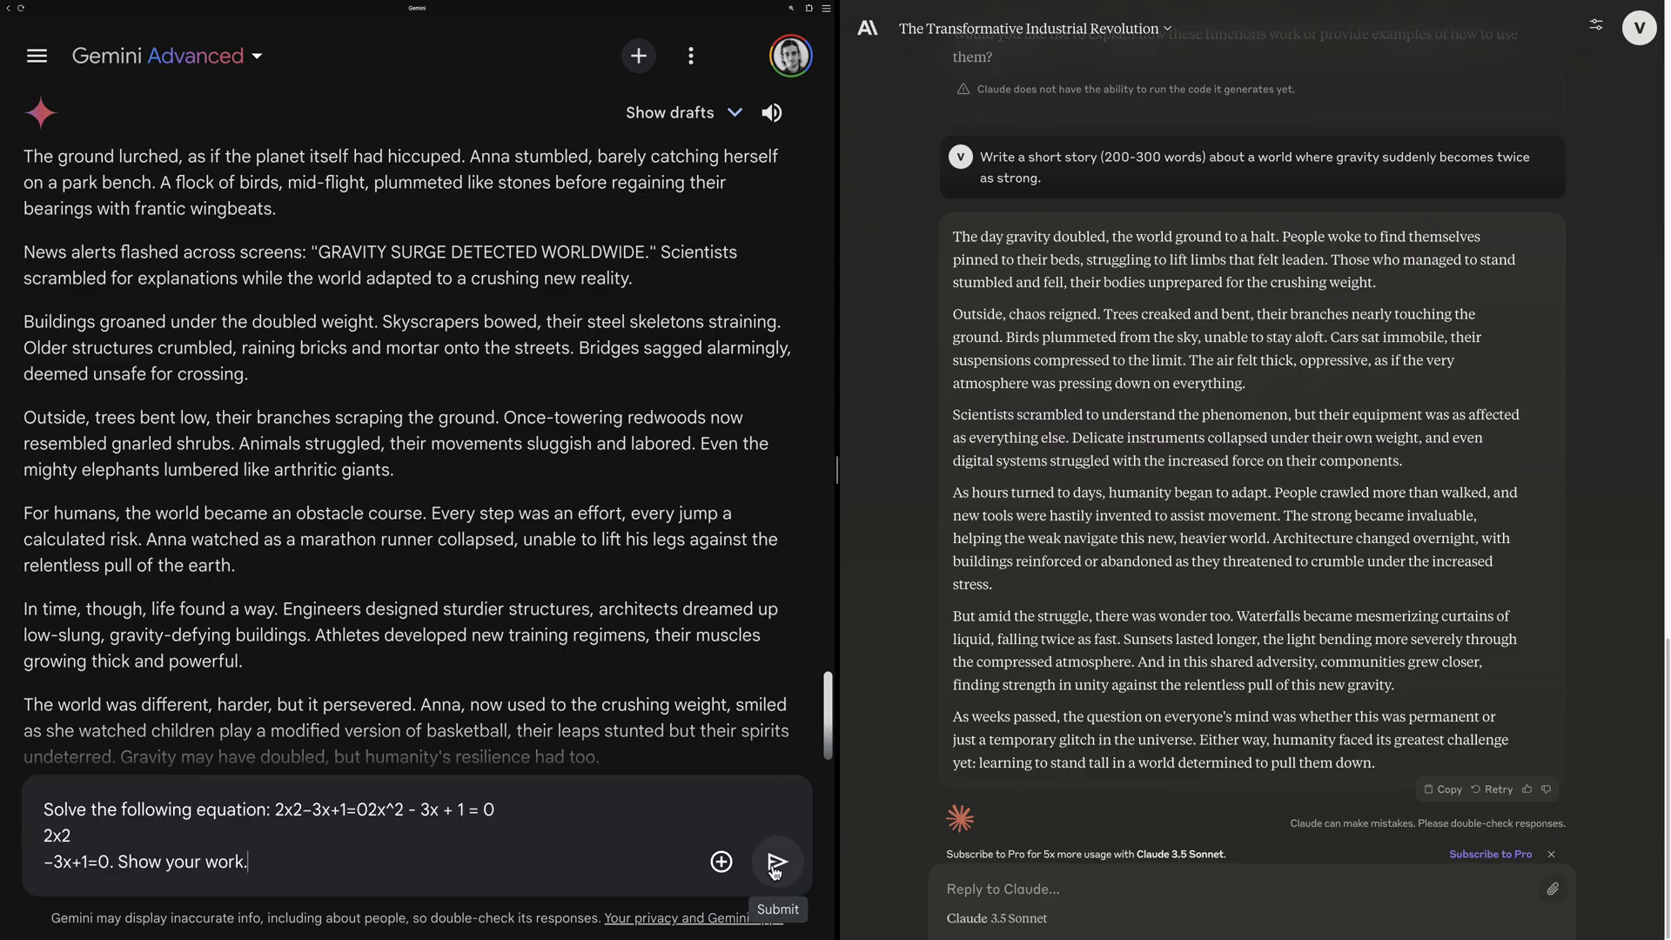
pyautogui.click(774, 864)
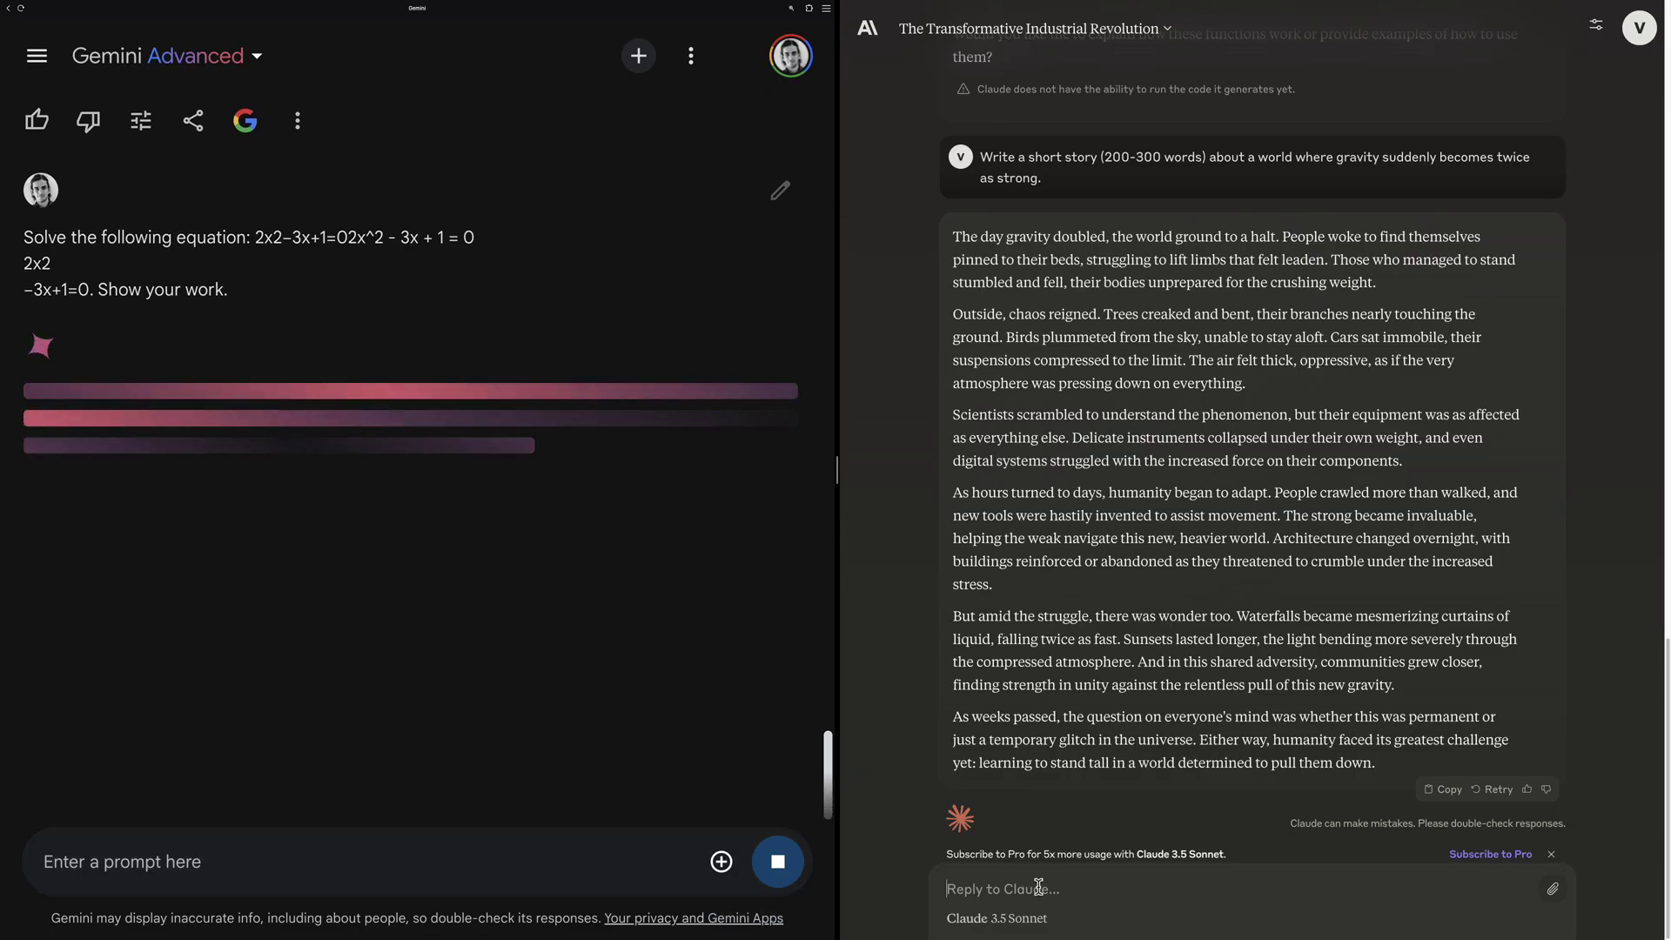
pyautogui.click(1037, 887)
pyautogui.write('Solve the following equation: 2x2−3x+1=02x^2 - 3x + 1 = 02x2−3x+1=0. Show your work.')
pyautogui.click(1553, 888)
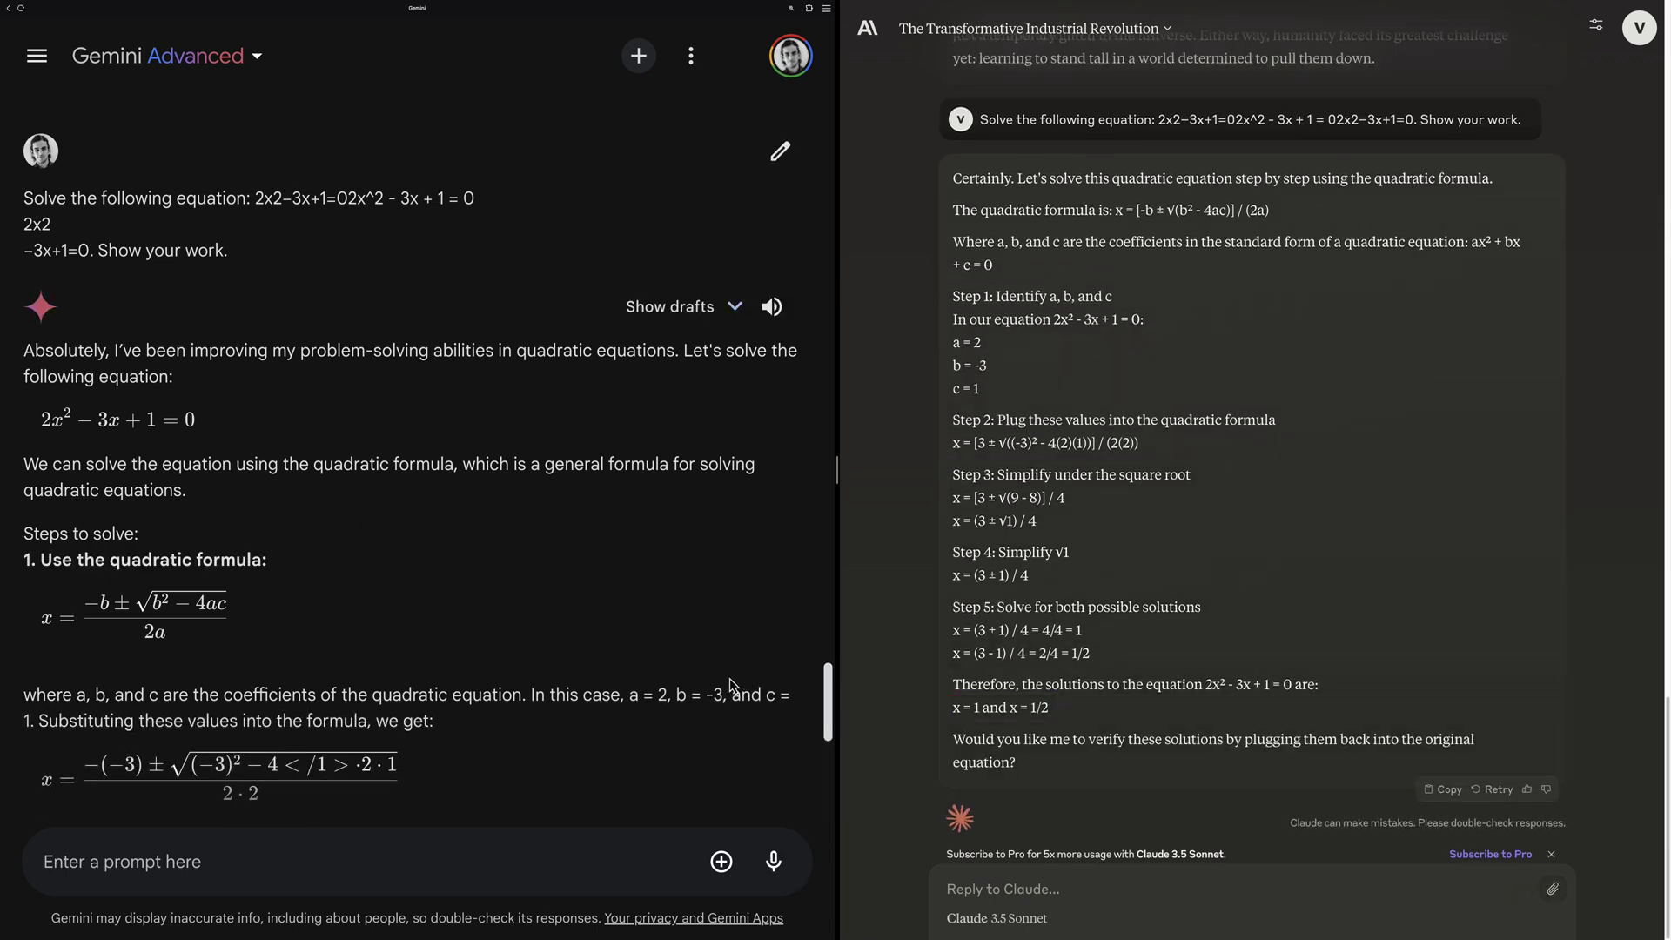
pyautogui.scroll(-5, 731, 682)
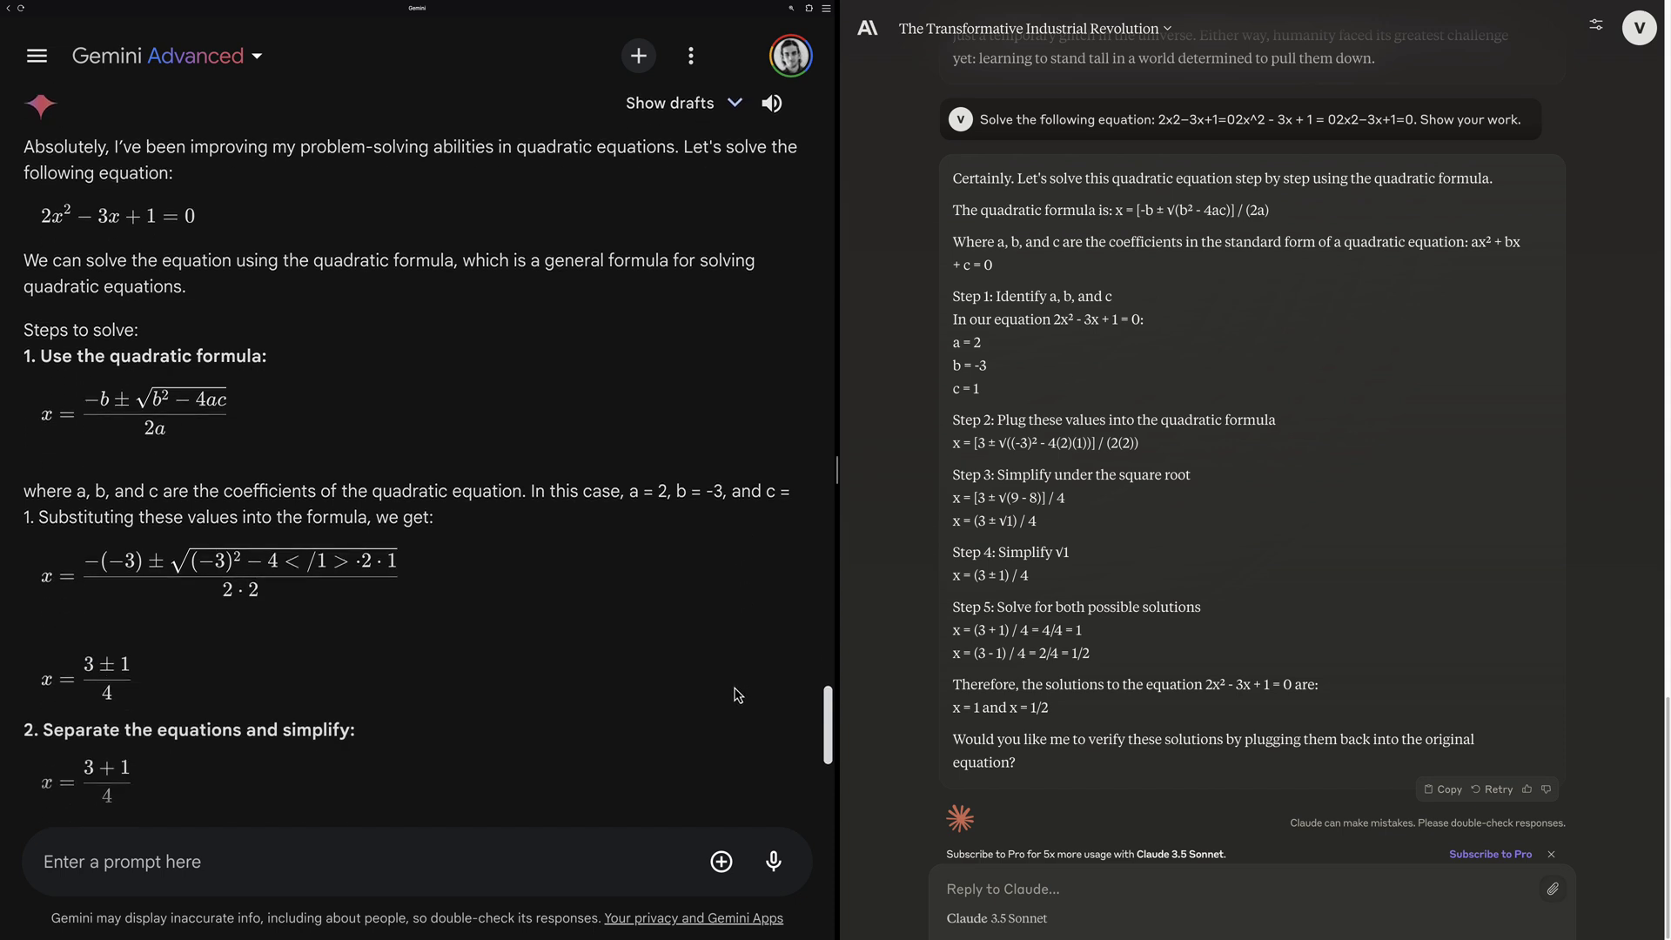
pyautogui.scroll(-3, 737, 694)
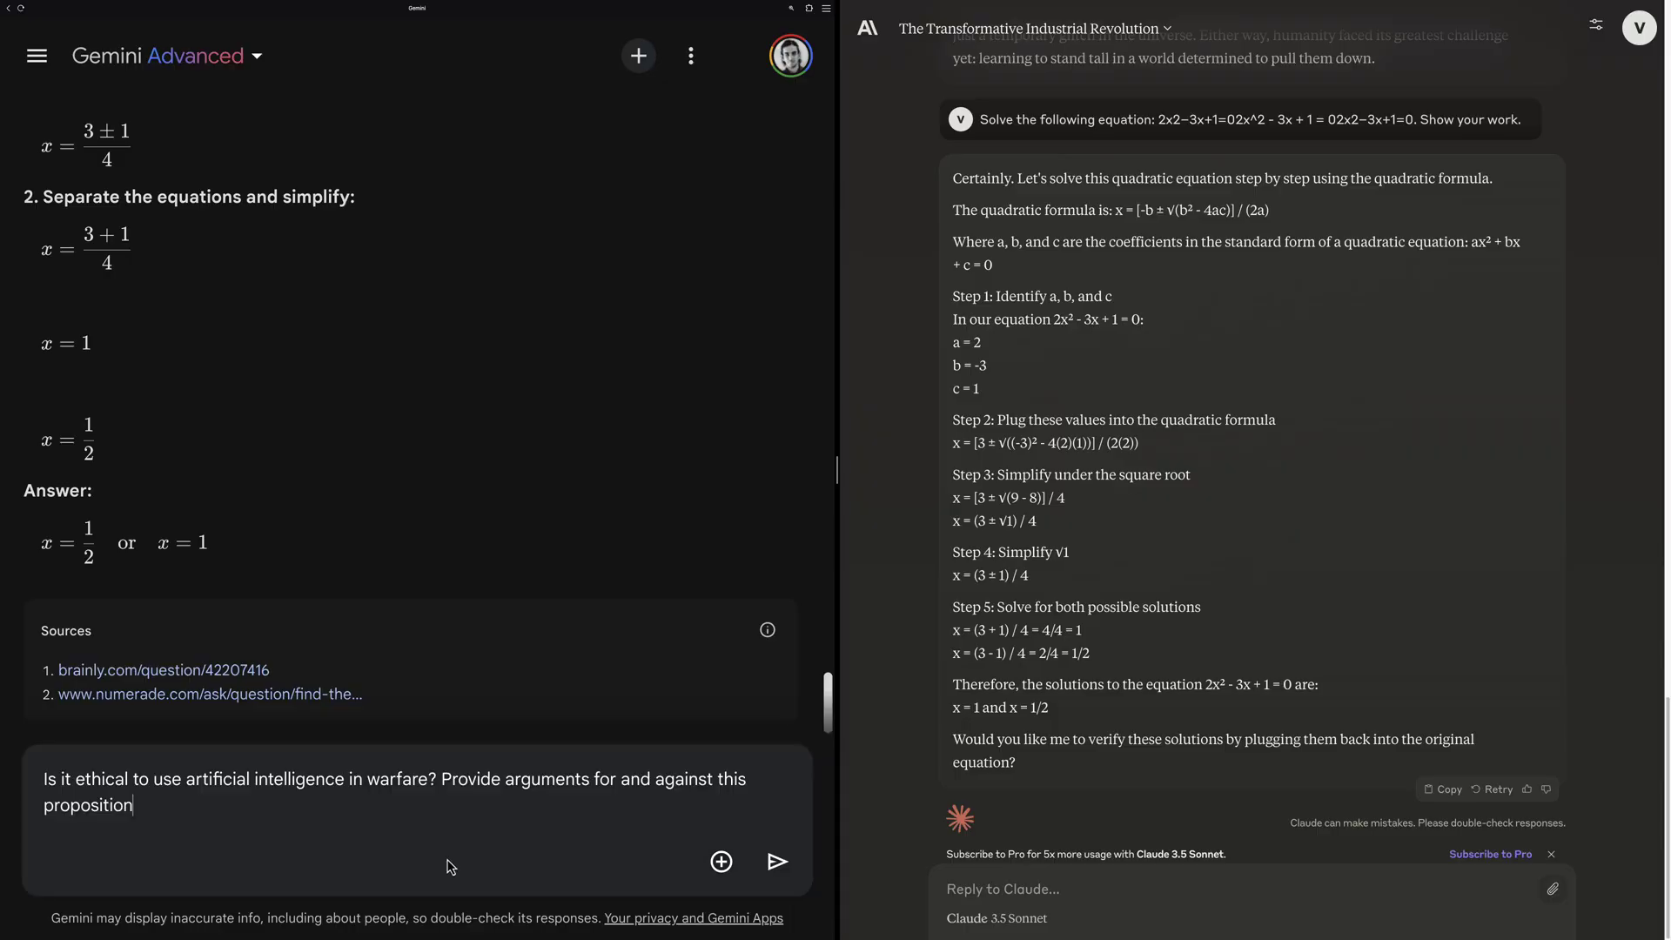
# Send the AI-in-warfare pros and cons question to Gemini and Claude.
pyautogui.click(777, 862)
pyautogui.click(1024, 887)
pyautogui.write('Is it ethical to use artificial intelligence in warfare? Provide arguments for and against this proposition')
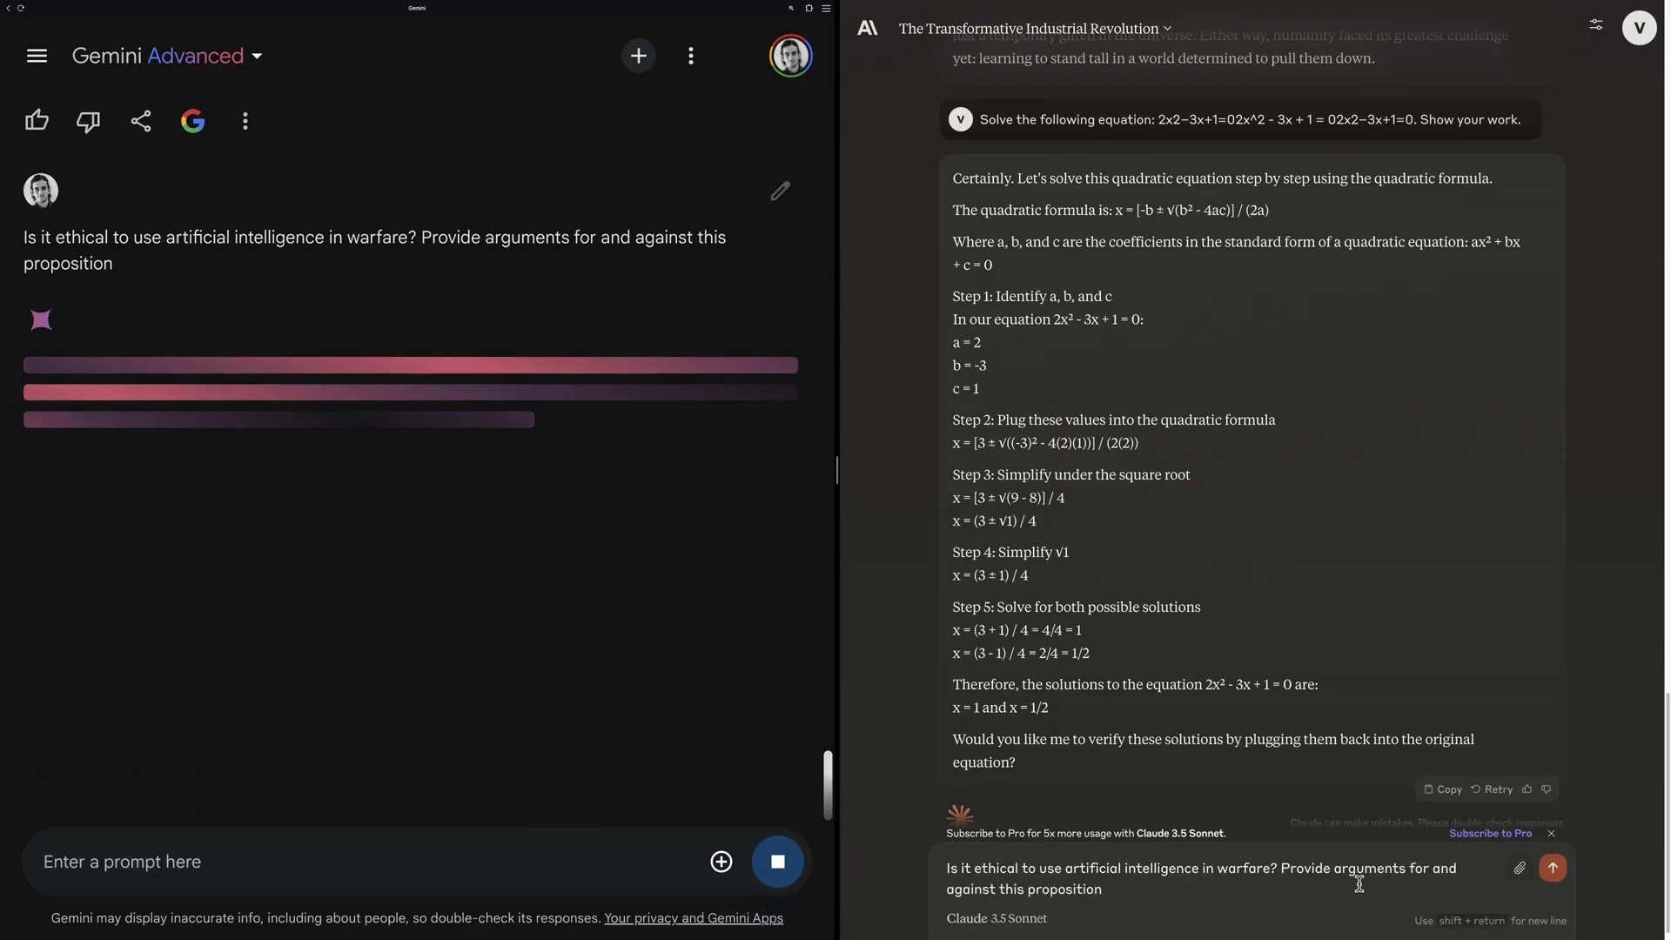
pyautogui.click(1549, 867)
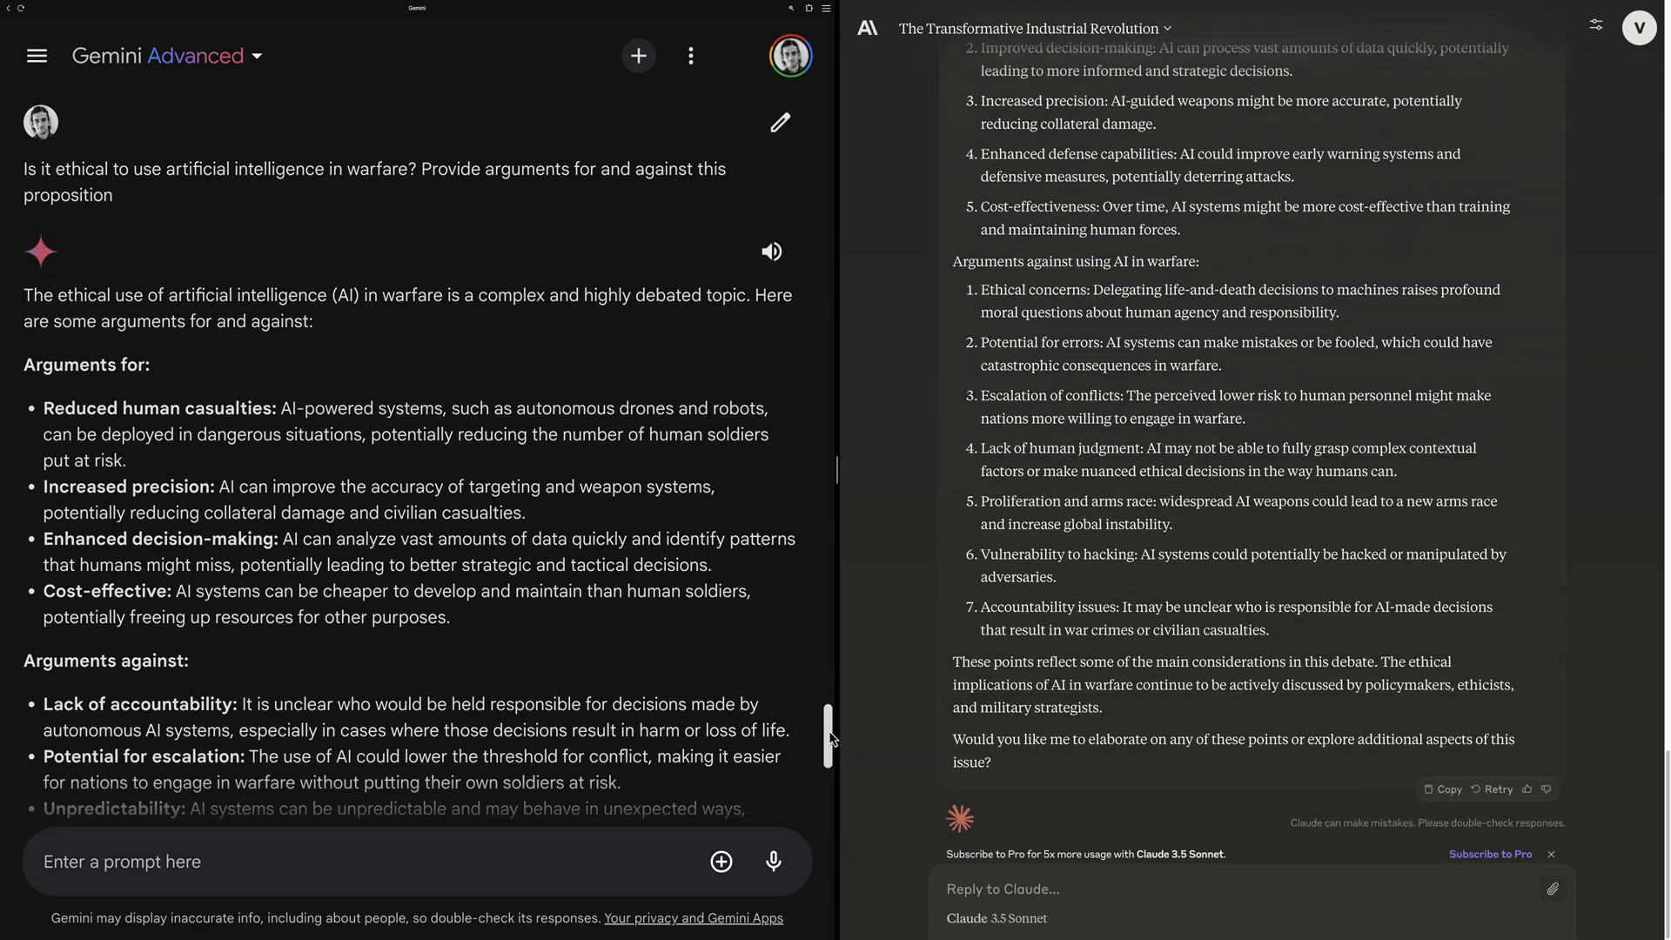
# Read both warfare answers, then paste the first-moonwalker question into Gemini.
pyautogui.scroll(-2, 795, 720)
pyautogui.scroll(-2, 795, 720)
pyautogui.scroll(-2, 794, 720)
pyautogui.scroll(-1, 791, 719)
pyautogui.scroll(3, 1385, 686)
pyautogui.scroll(1, 1385, 686)
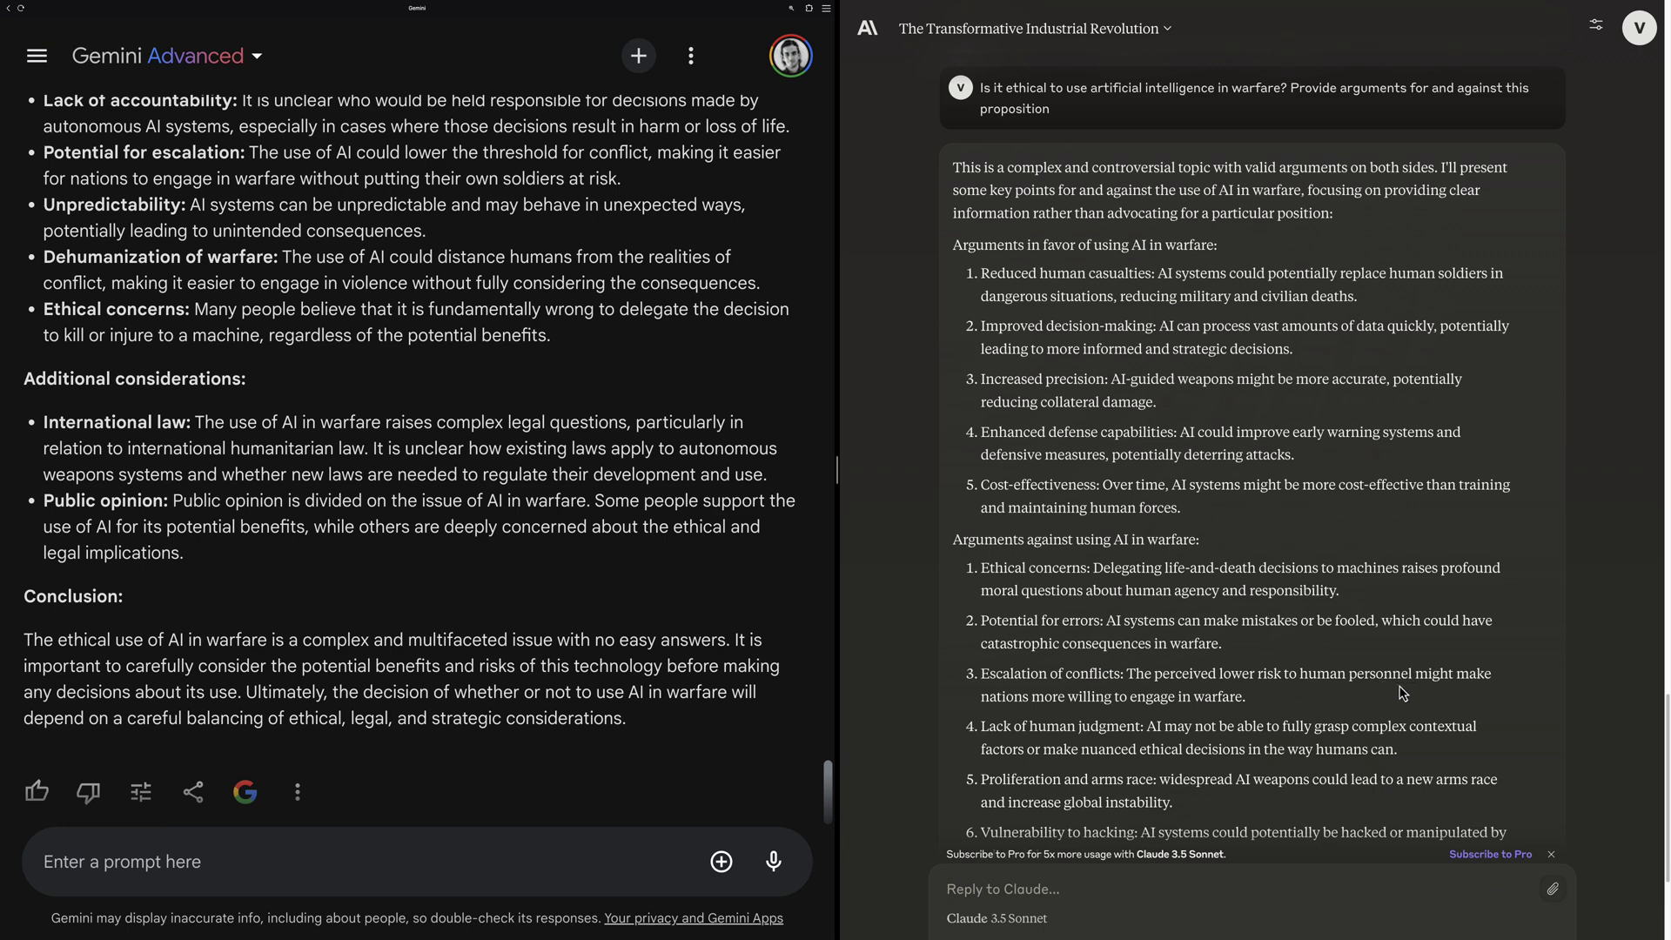
pyautogui.scroll(-1, 1401, 692)
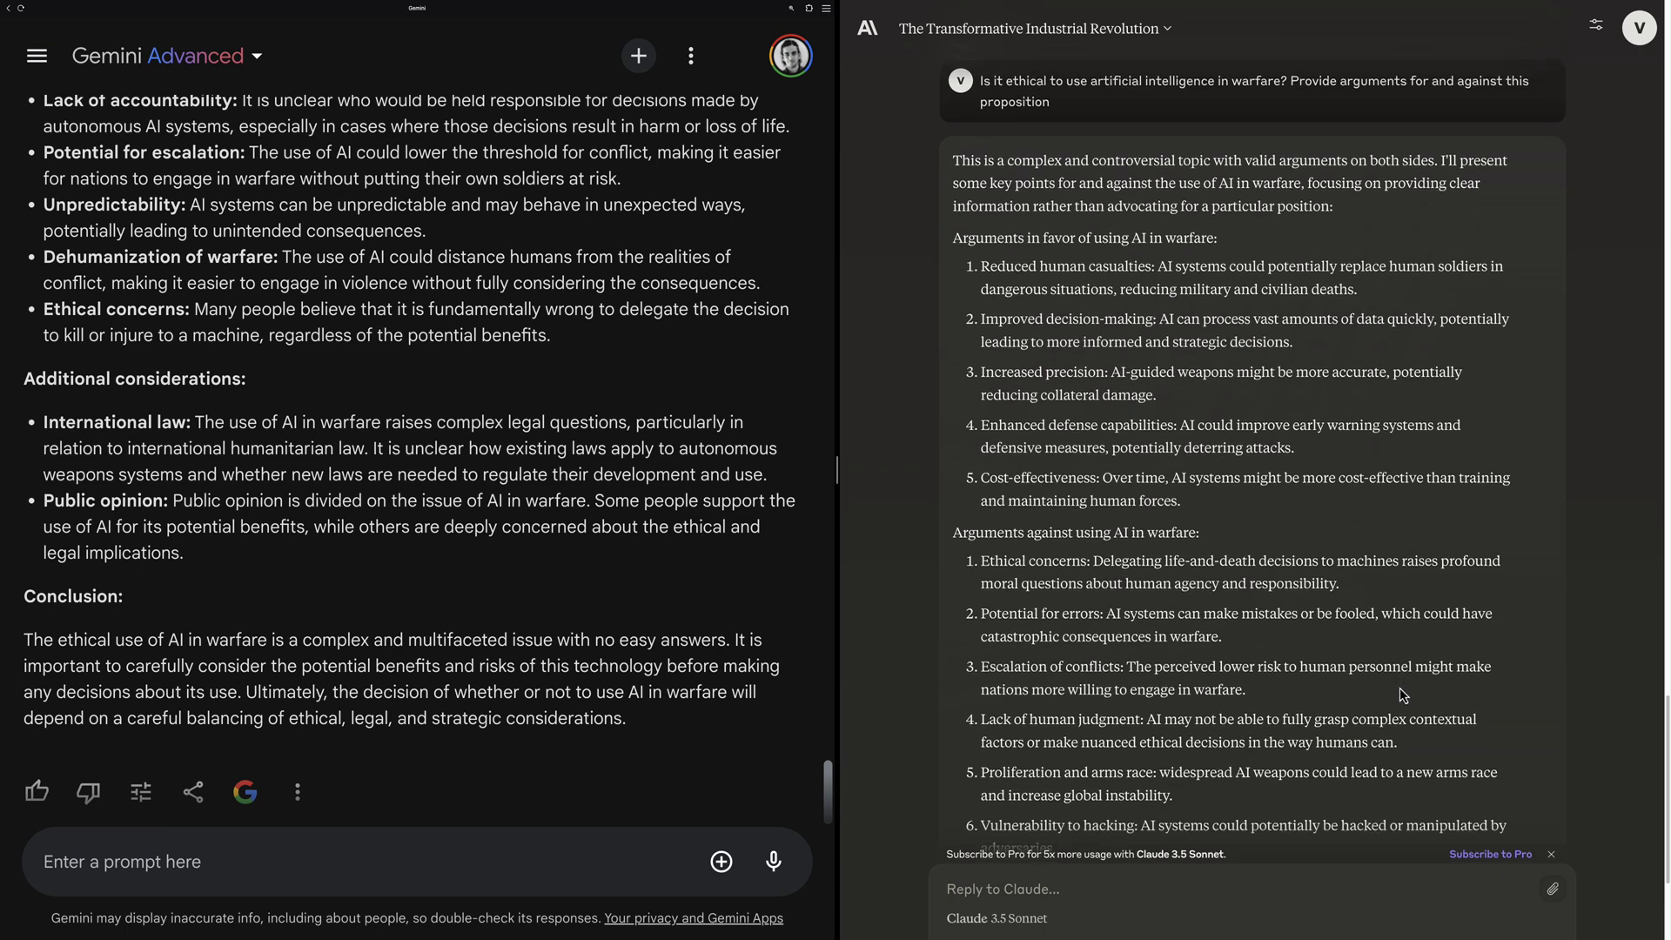
pyautogui.scroll(-2, 1402, 694)
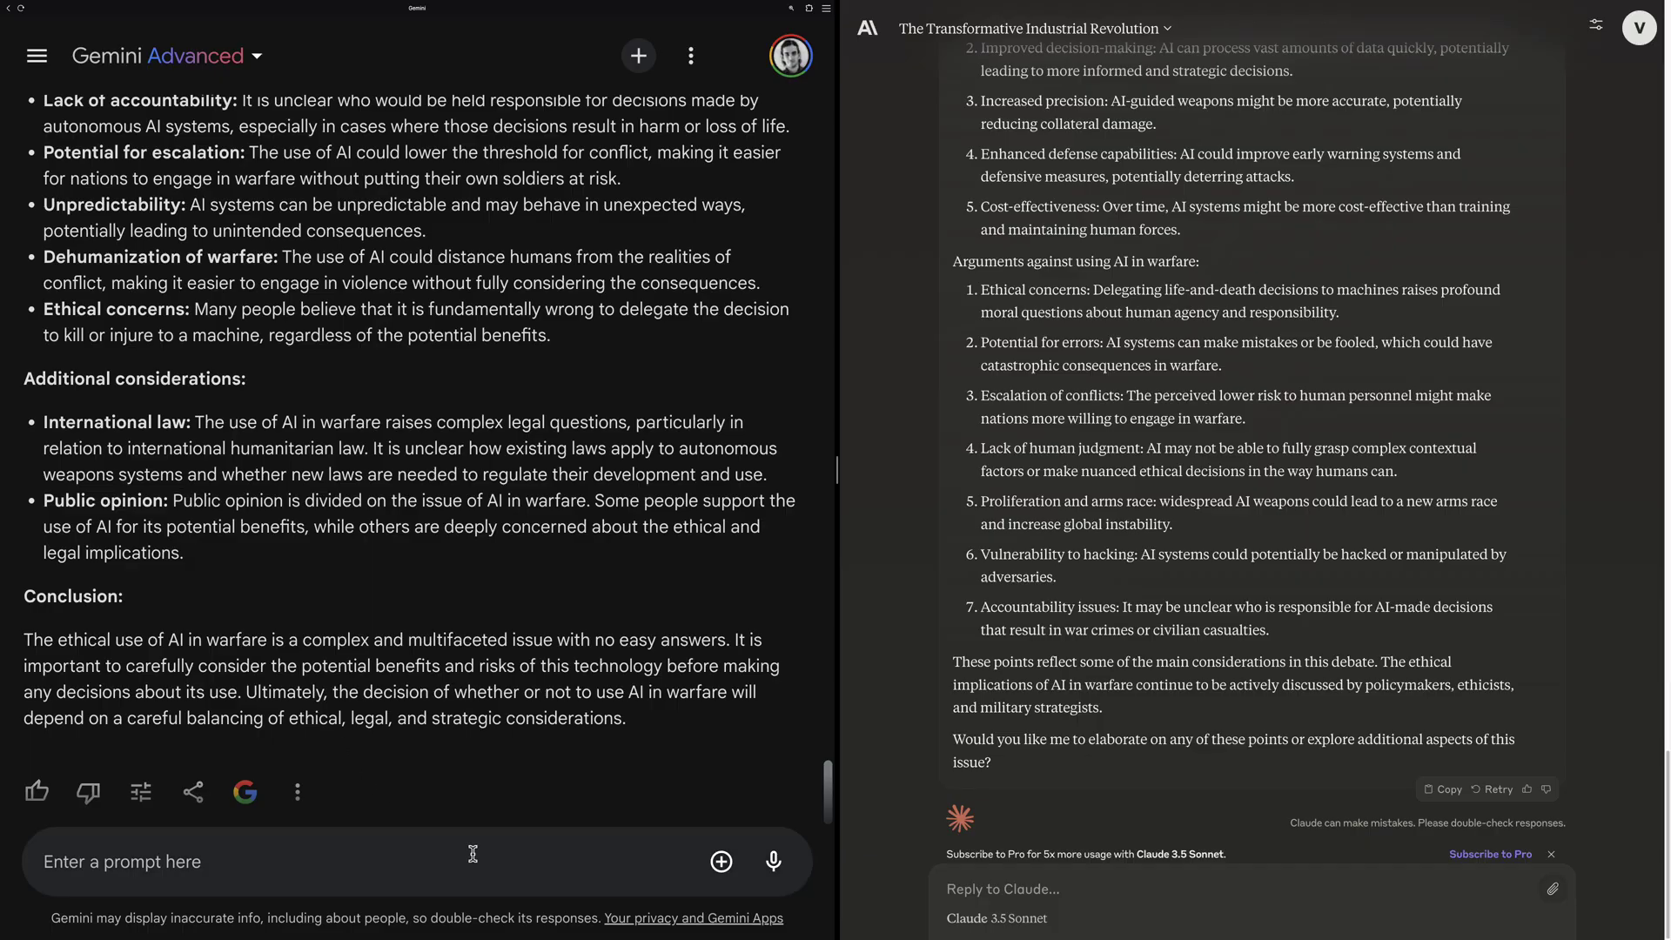
pyautogui.write('Who was the first person to walk on the moon, and in what year did this event occur?')
# Submit the question about who first walked on the moon to Gemini and Claude.
pyautogui.click(777, 861)
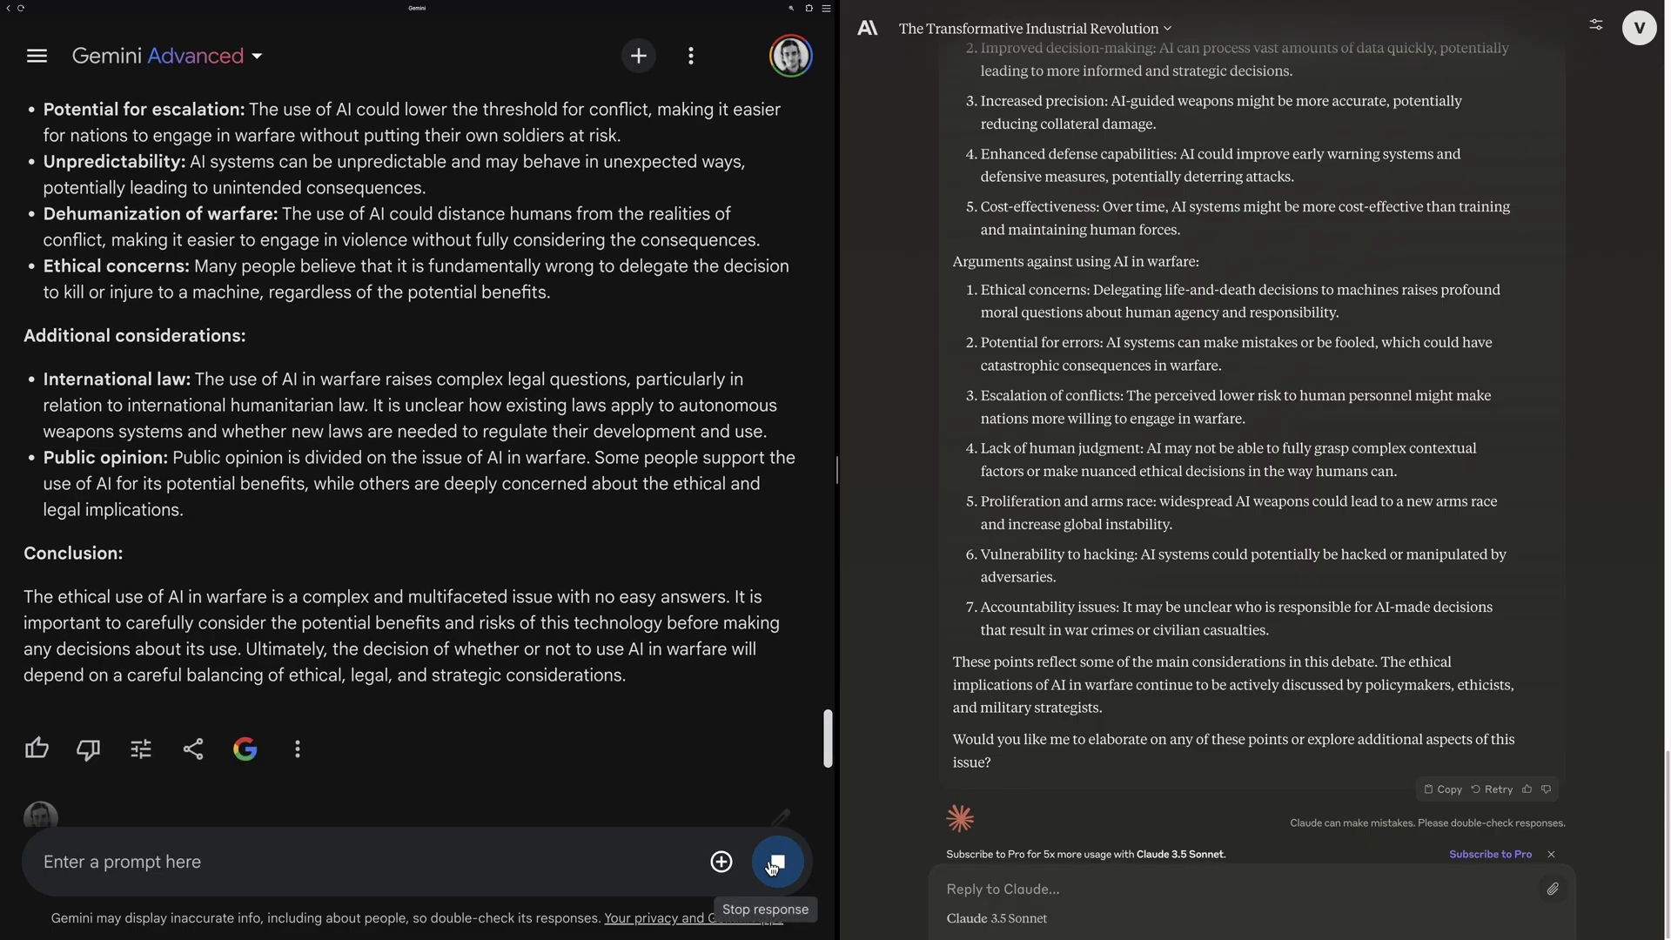
pyautogui.click(1159, 887)
pyautogui.write('Who was the first person to walk on the moon, and in what year did this event occur?')
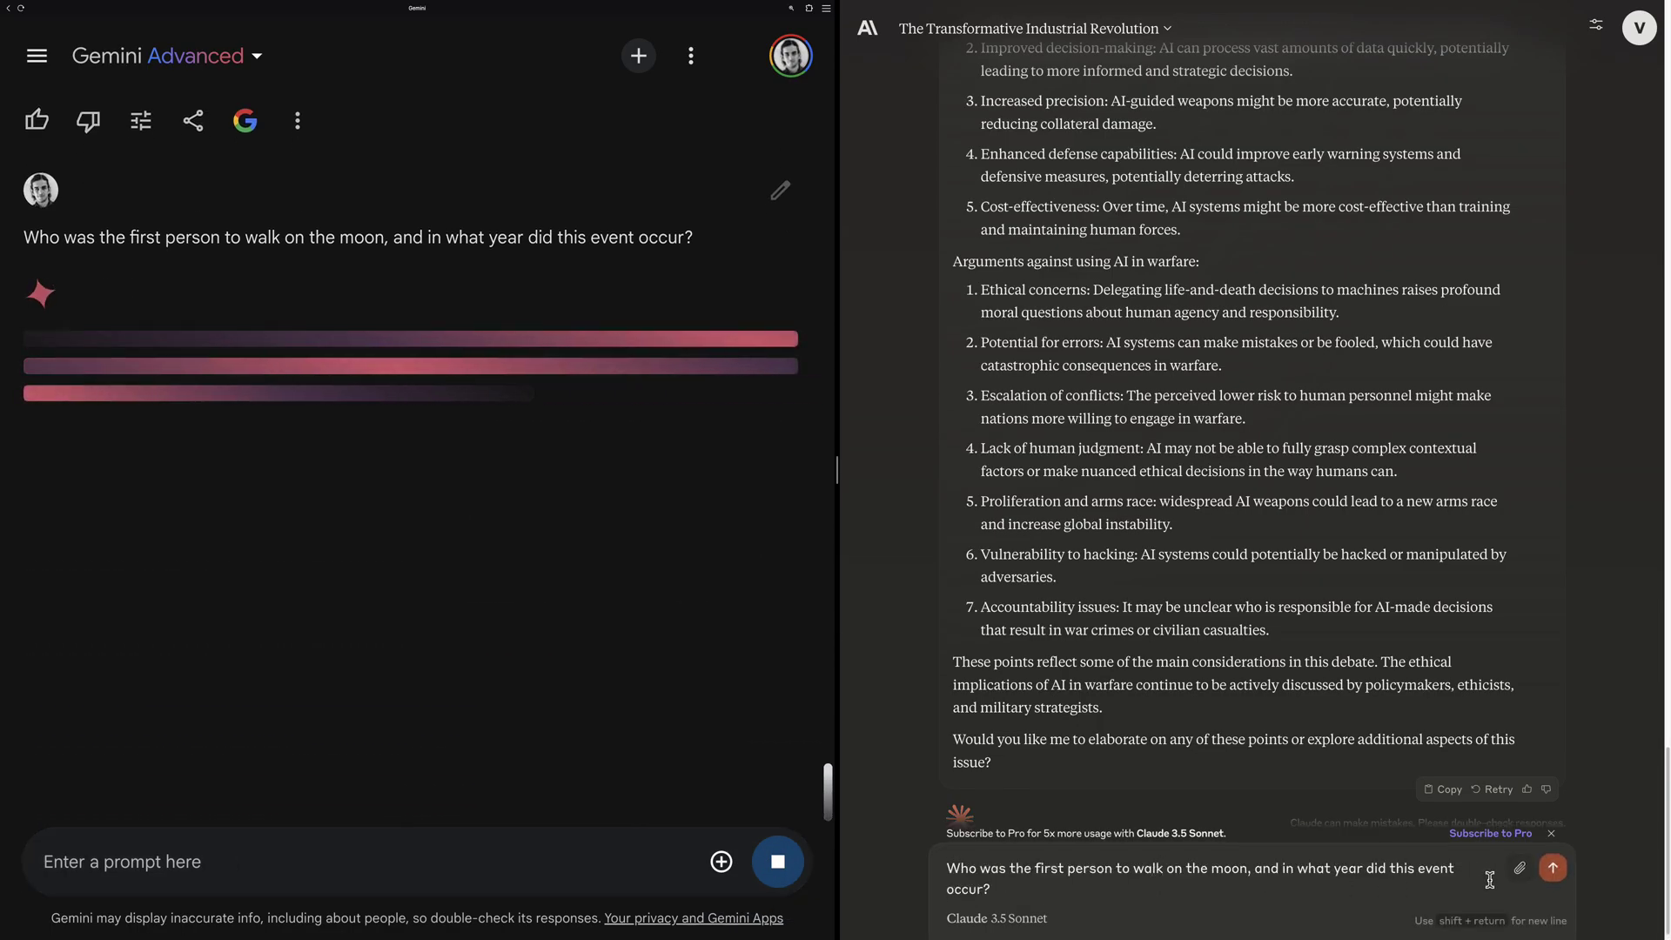
pyautogui.click(1554, 870)
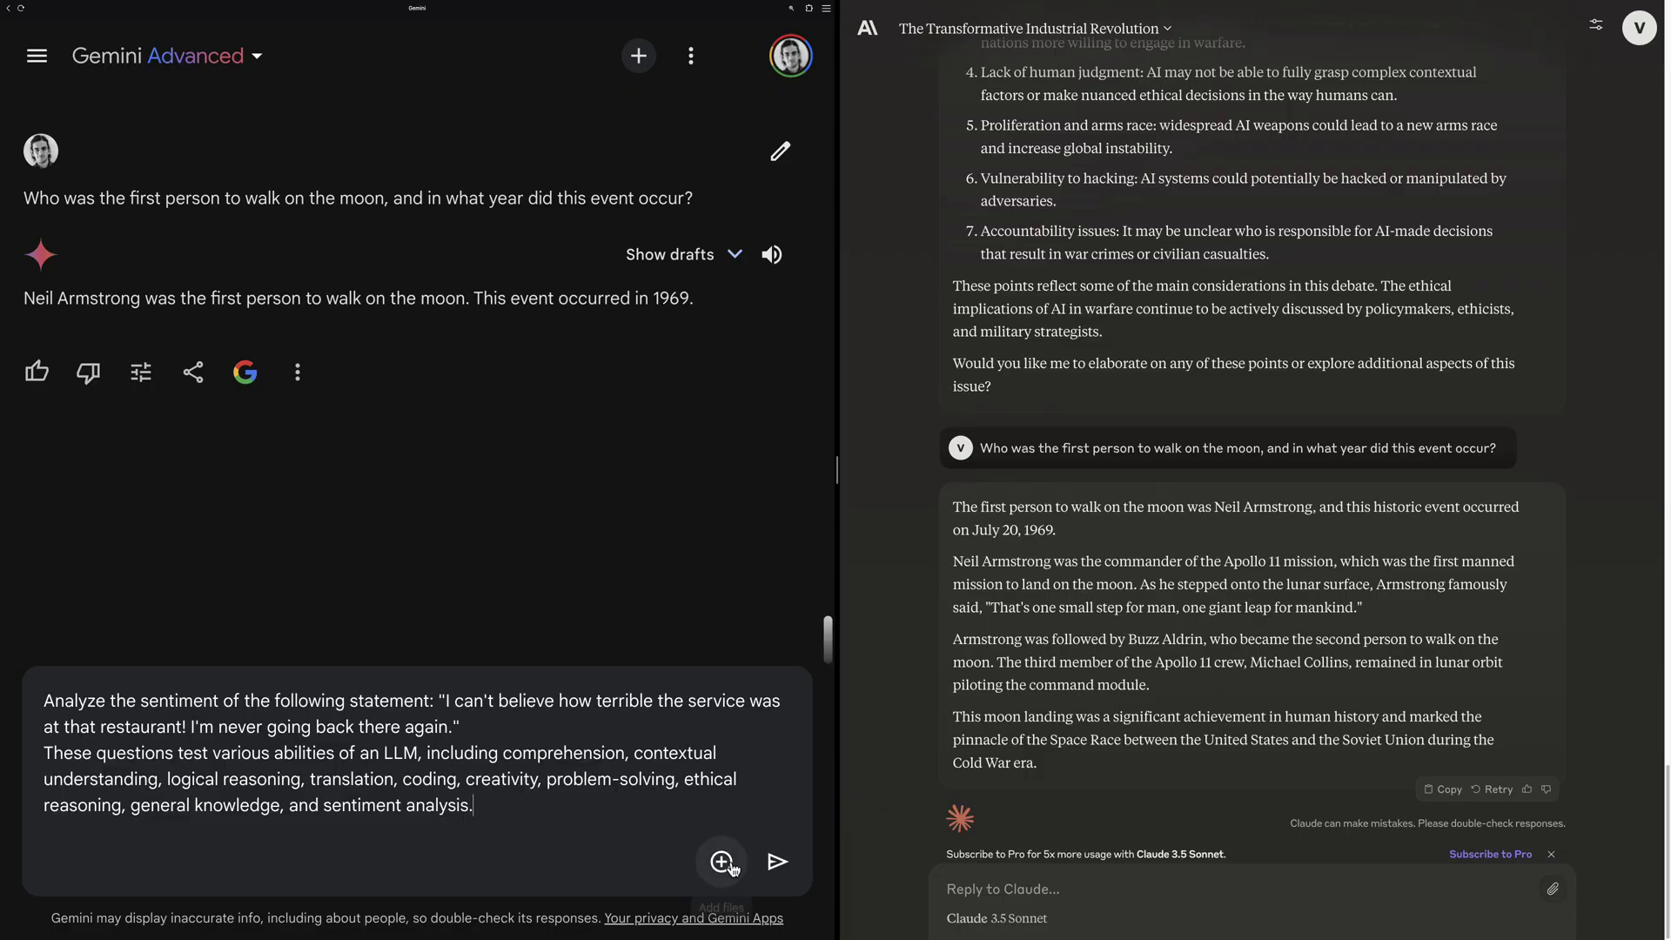
# Send the restaurant-complaint sentiment analysis prompt to Gemini and Claude.
pyautogui.click(774, 861)
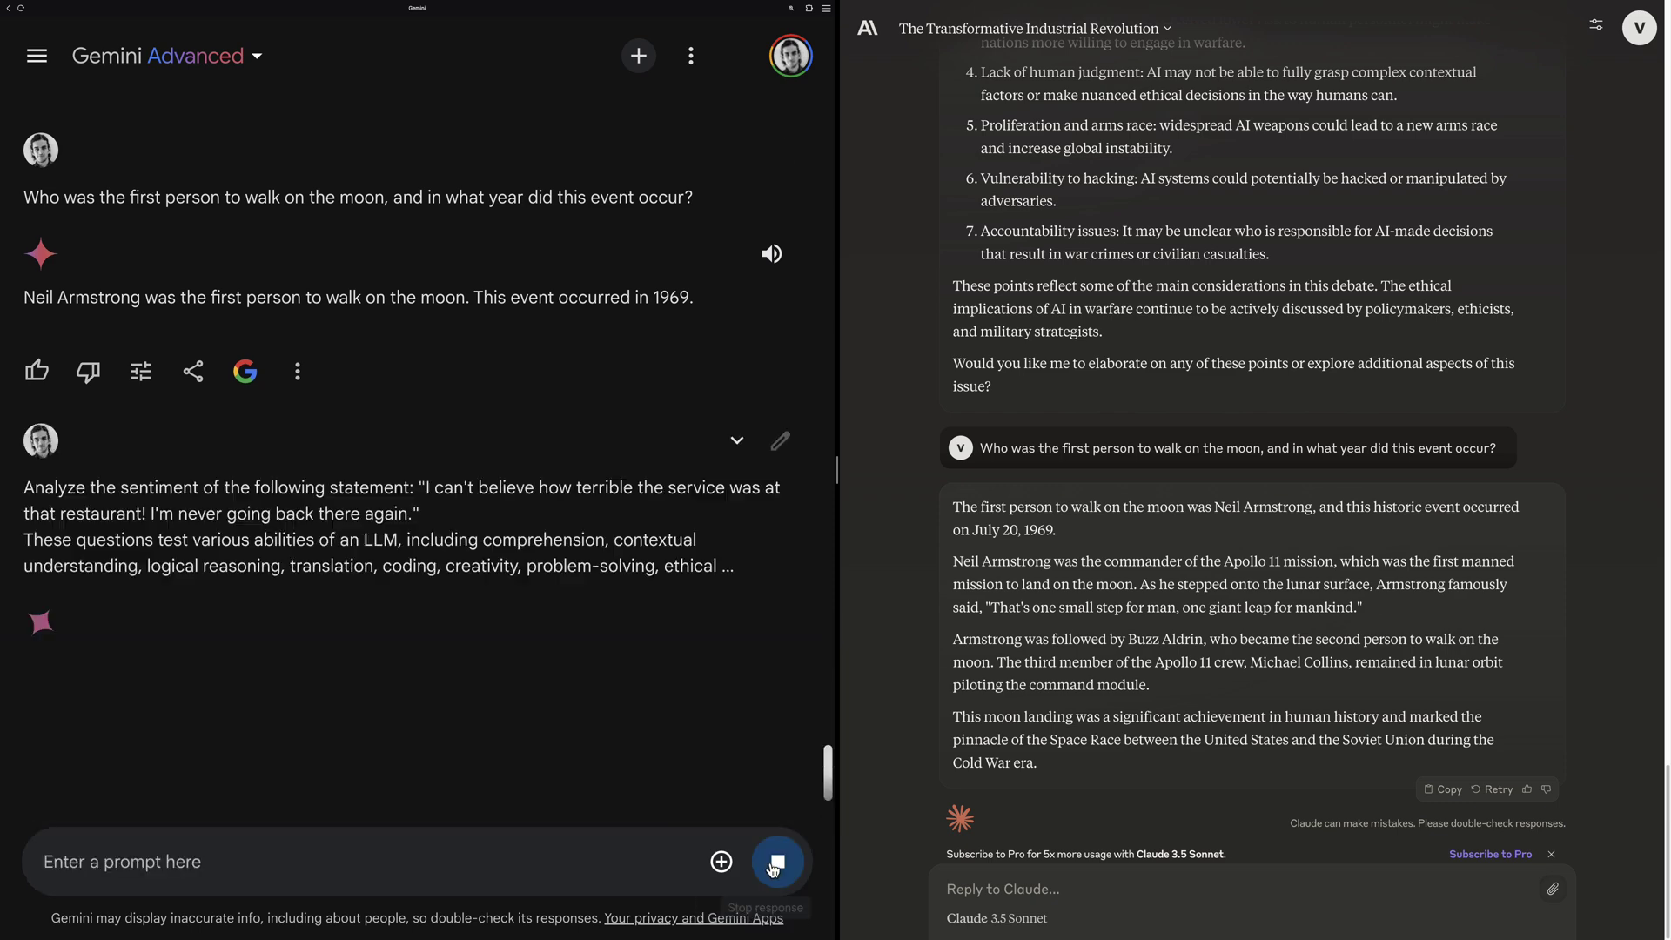
pyautogui.click(1037, 896)
pyautogui.write('Analyze the sentiment of the following statement: "I can\'t believe how terrible the service was at that restaurant! I\'m never going back there again." These questions test various abilities of an LLM, including comprehension, contextual understanding, logical reasoning, translation, coding, creativity, problem-solving, ethical reasoning, general knowledge, and sentiment analysis.')
pyautogui.click(1554, 809)
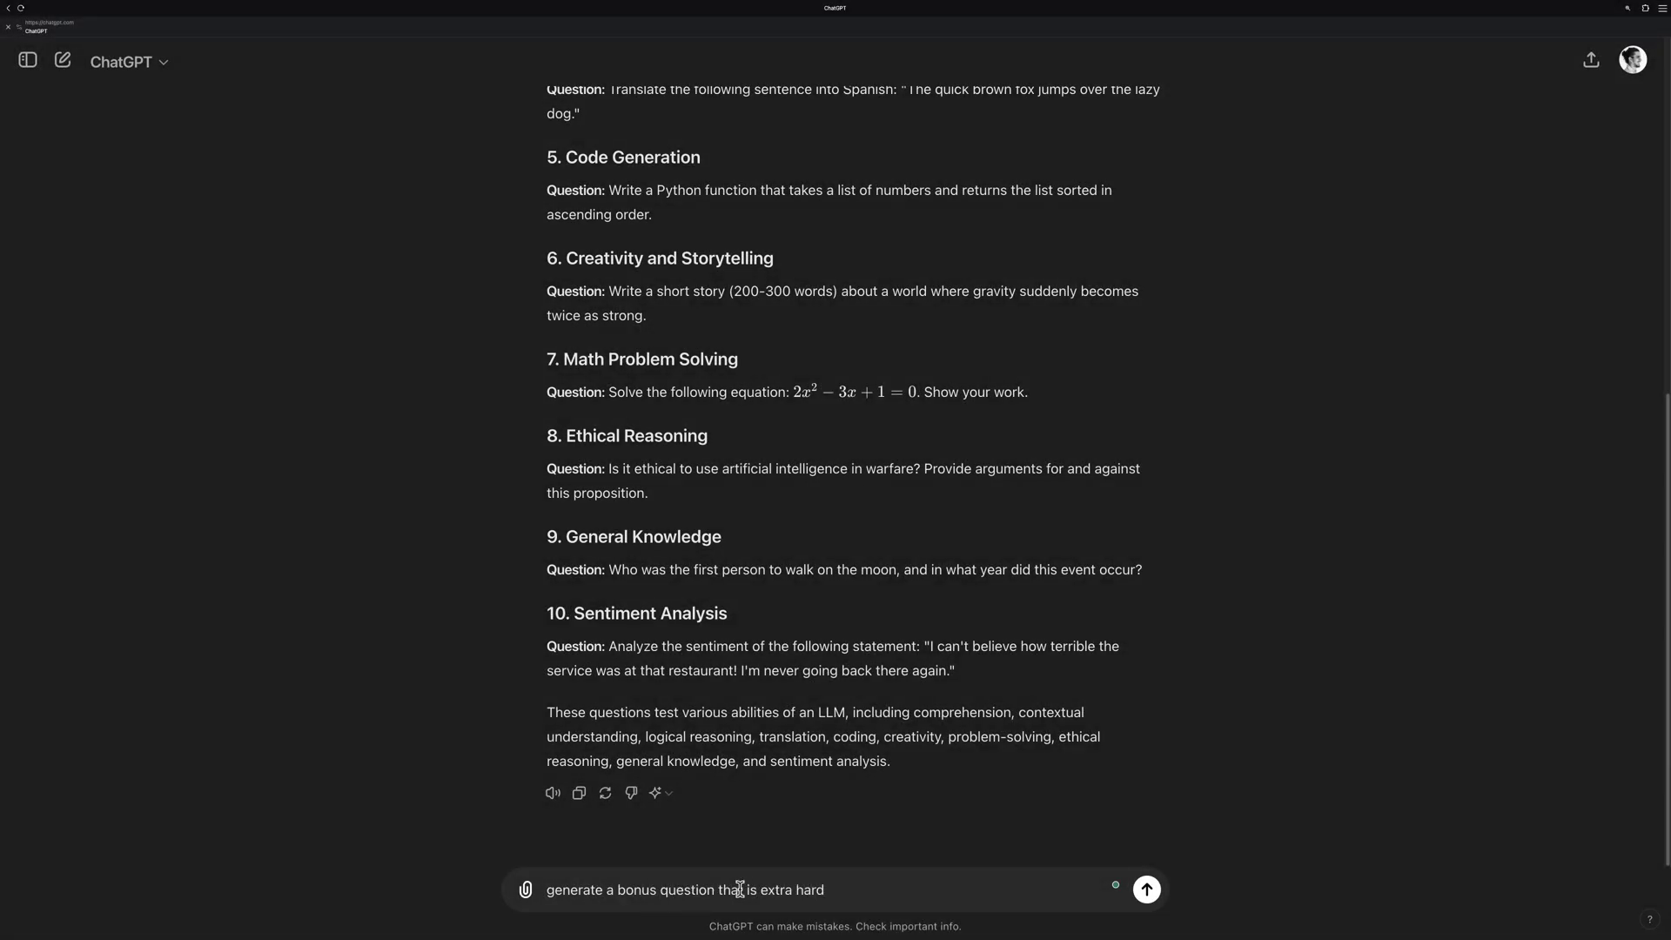
# Get ChatGPT to write an original, extra-hard bonus puzzle, then submit it to Gemini Advanced.
pyautogui.write('at is extra hard and difficult for LLMs to answer')
pyautogui.press('Return')
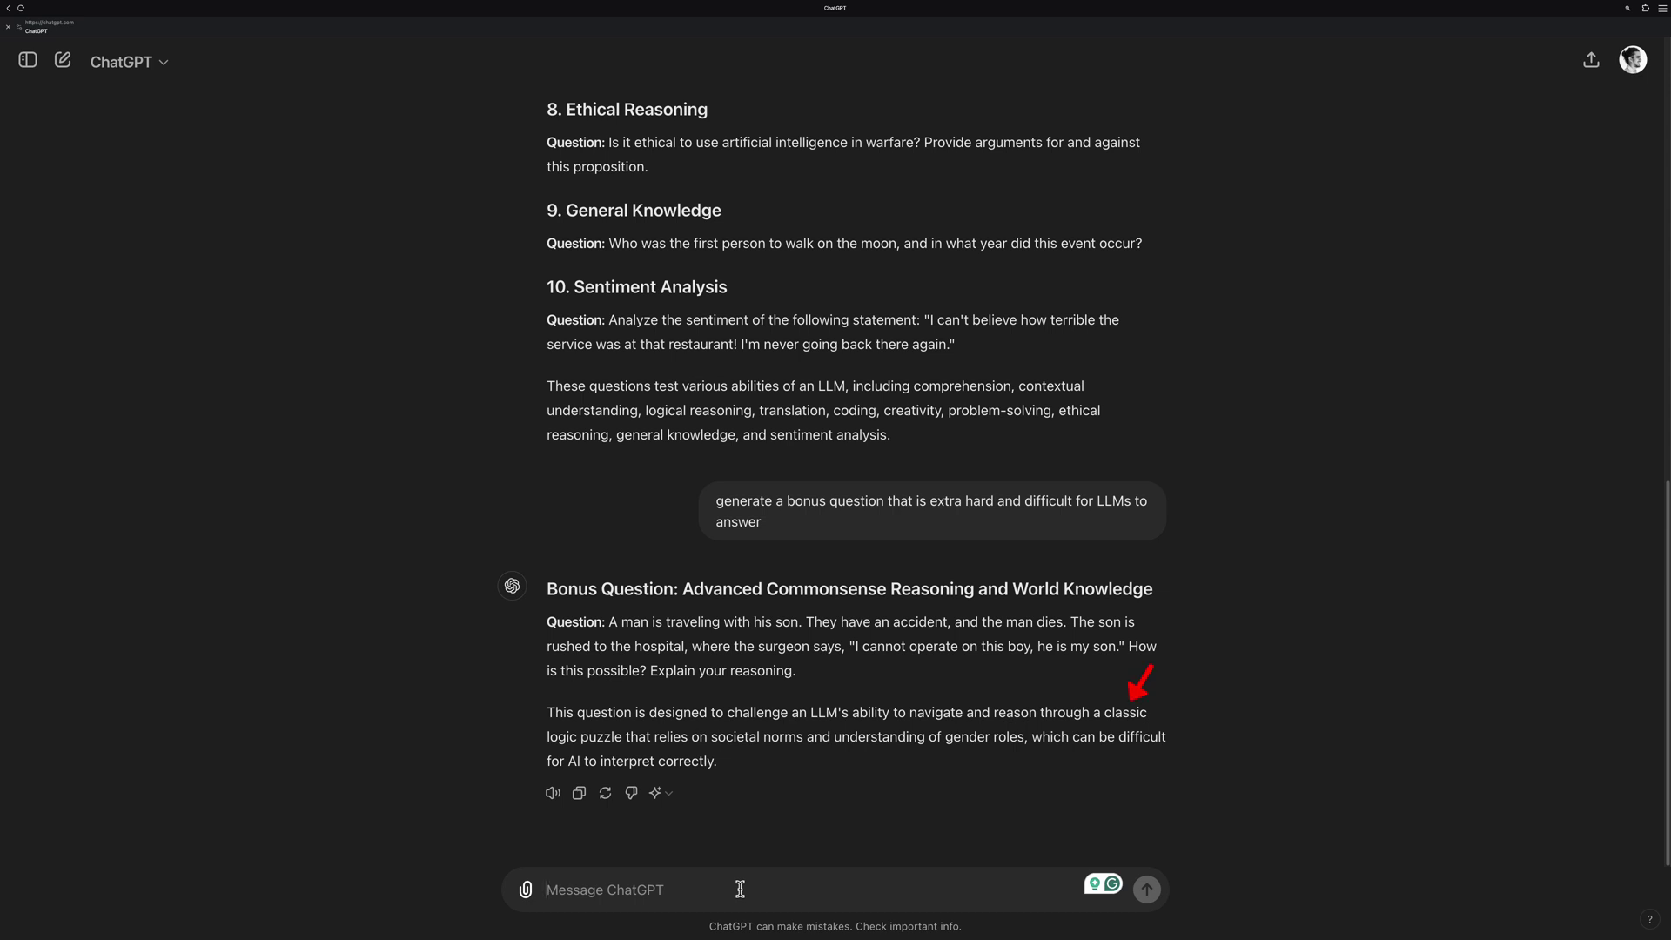
pyautogui.write("make sure it's not a known puzzle found on the internet")
pyautogui.press('Return')
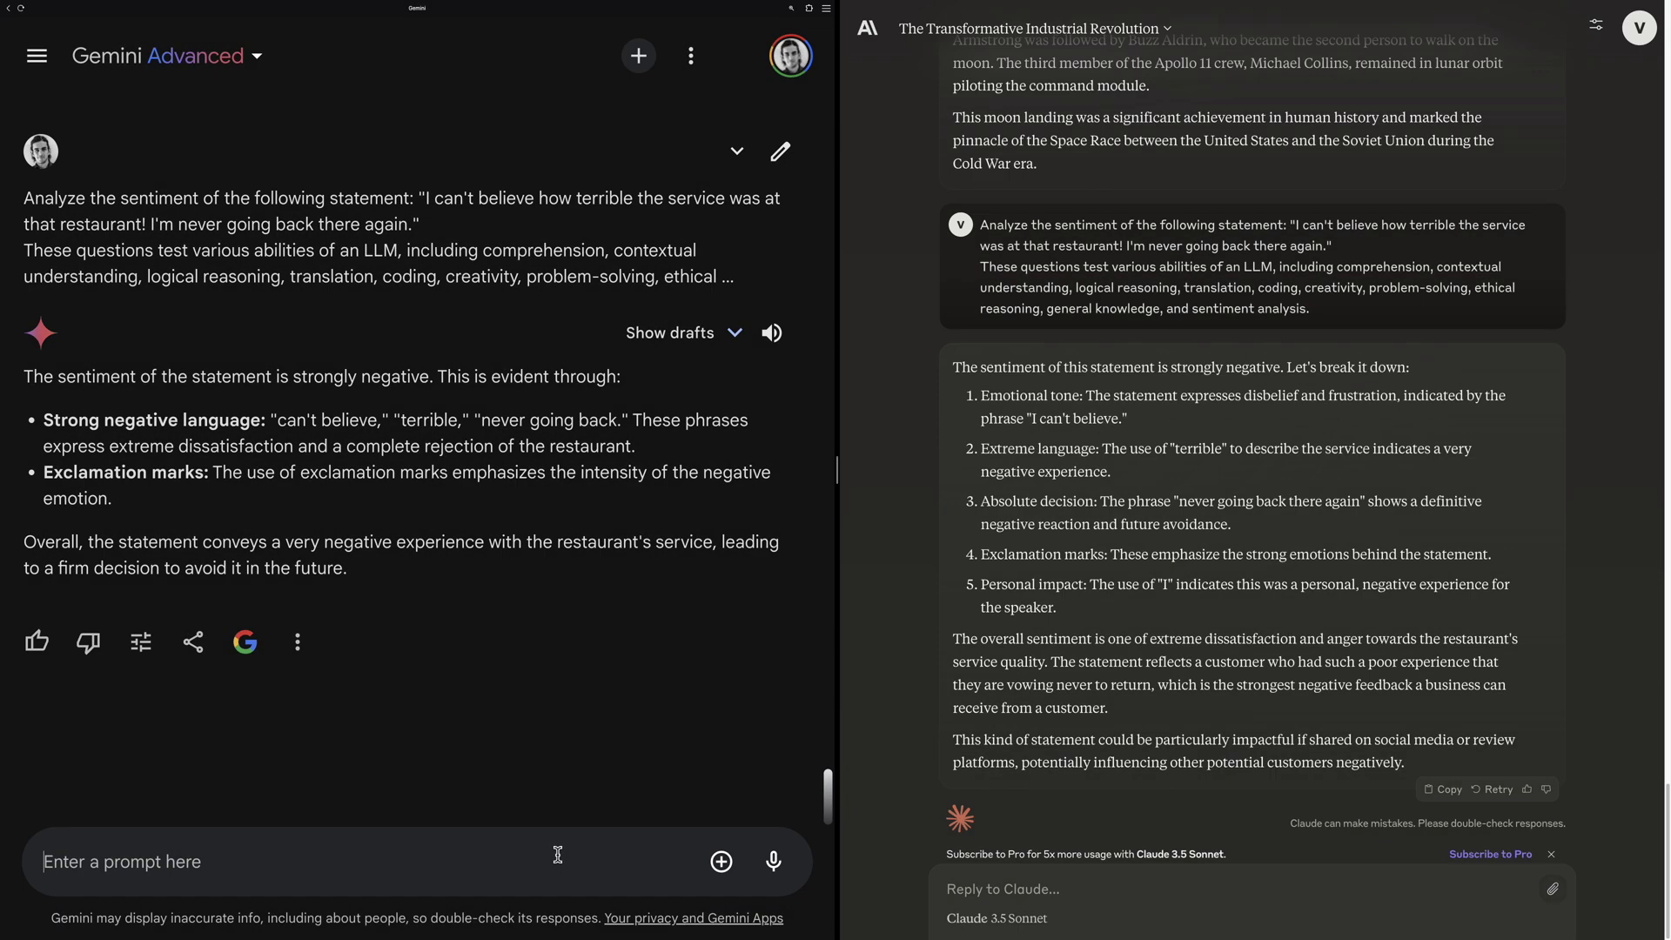
pyautogui.write("Question: You are given a box with ten compartments, each capable of holding one item. You have 11 unique items, and you need to place each item into a compartment such that no two adjacent compartments contain items that start with the same letter. Is this task possible? Explain your reasoning and, if possible, provide a valid arrangement. This question is designed to test an LLM's ability to understand complex constraints, reason through them, and provide a clear and logical explanation. The problem also requires creative thinking and a structured approach to problem-solving.")
pyautogui.click(777, 862)
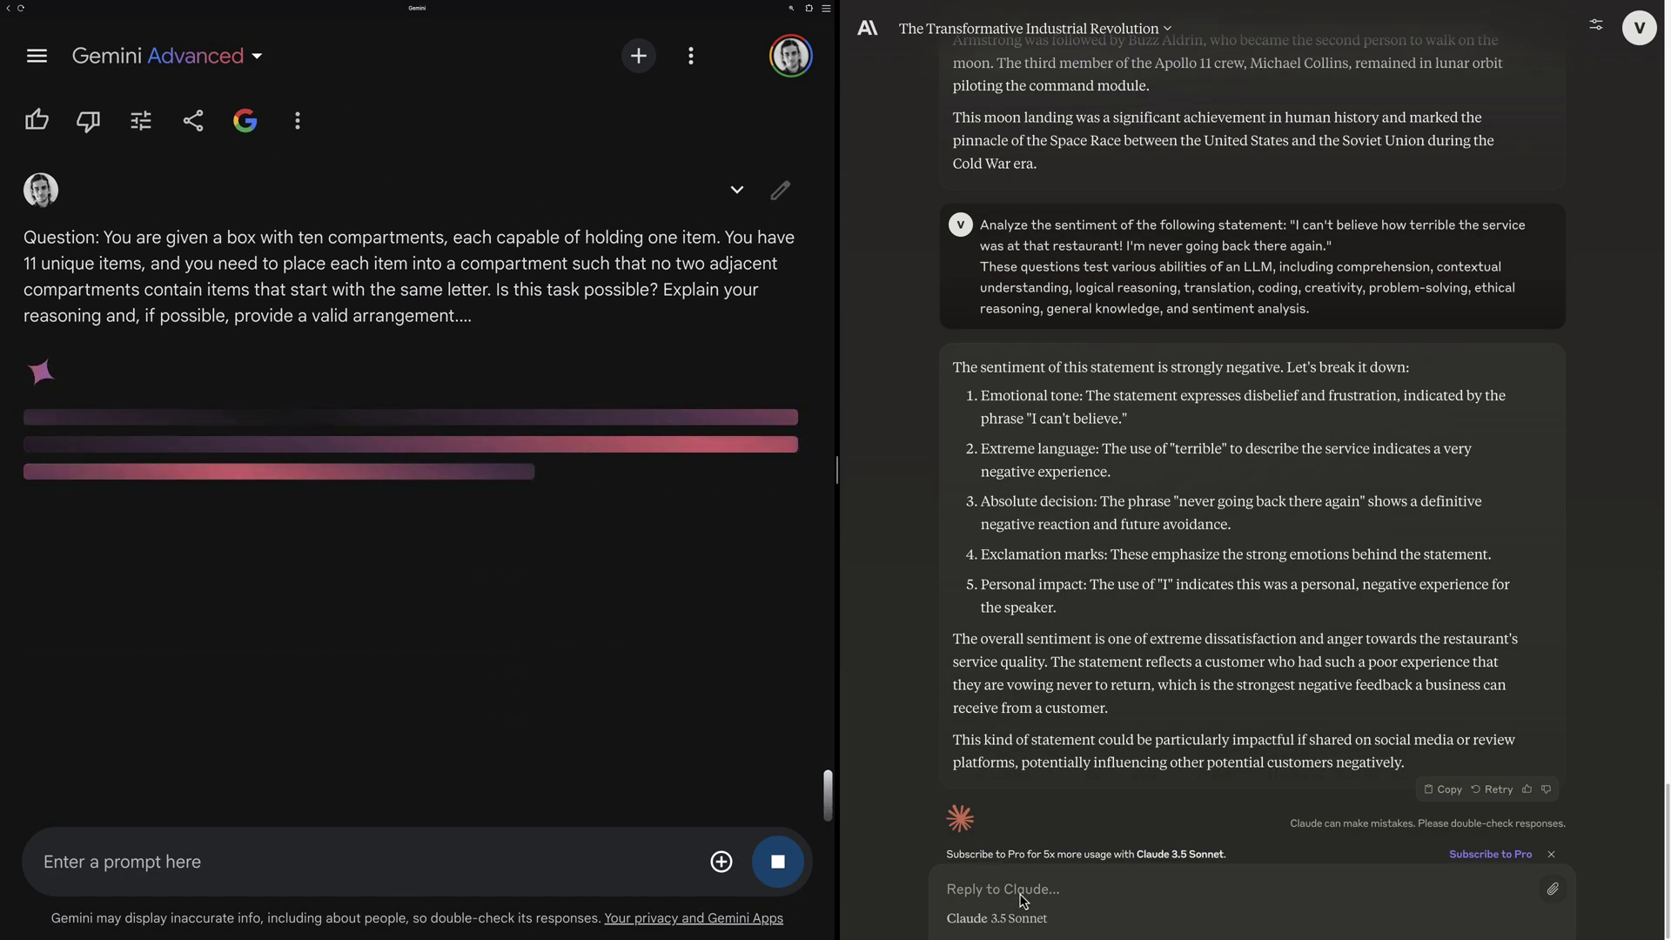
# Paste the ten-compartment, 11-item puzzle into Claude and send it.
pyautogui.click(1023, 897)
pyautogui.write('Question: You are given a box with ten compartments, each capable of holding one item. You have 11 unique items, and you need to place each item into a compartment such that no two adjacent compartments contain items that start with the same letter. Is this task possible? Explain your reasoning and, if possible, provide a valid arrangement.')
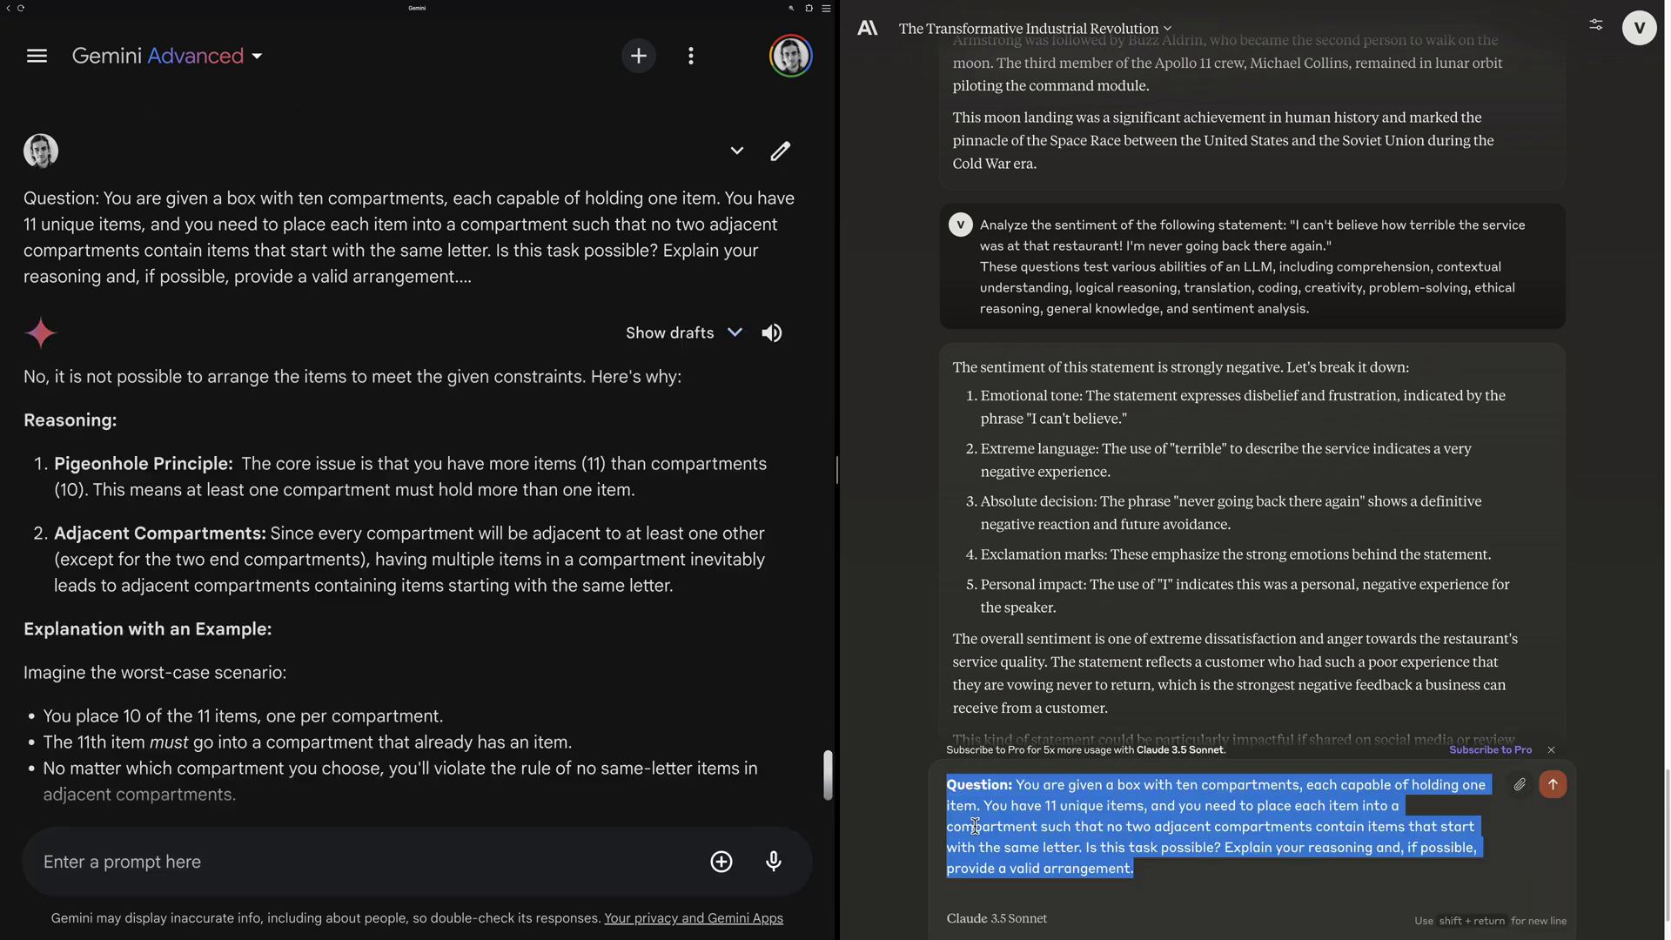
pyautogui.click(1554, 786)
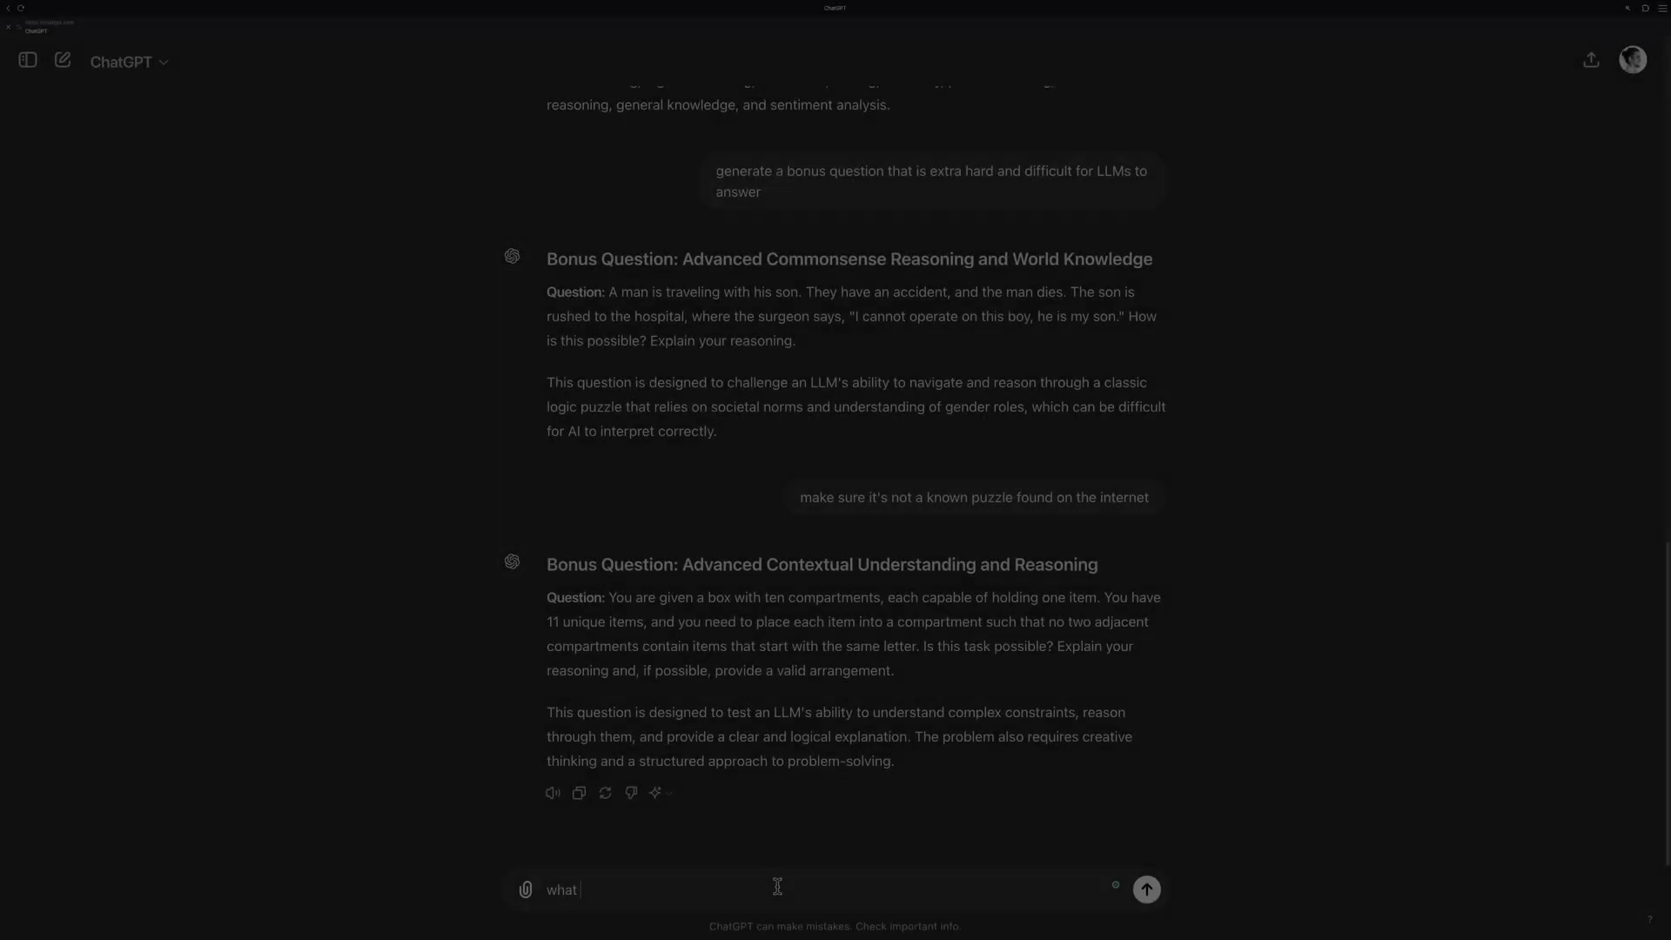
# Ask ChatGPT 'what is the correct answer?' about the compartment puzzle.
pyautogui.write('what is the correct answer?')
pyautogui.press('Return')
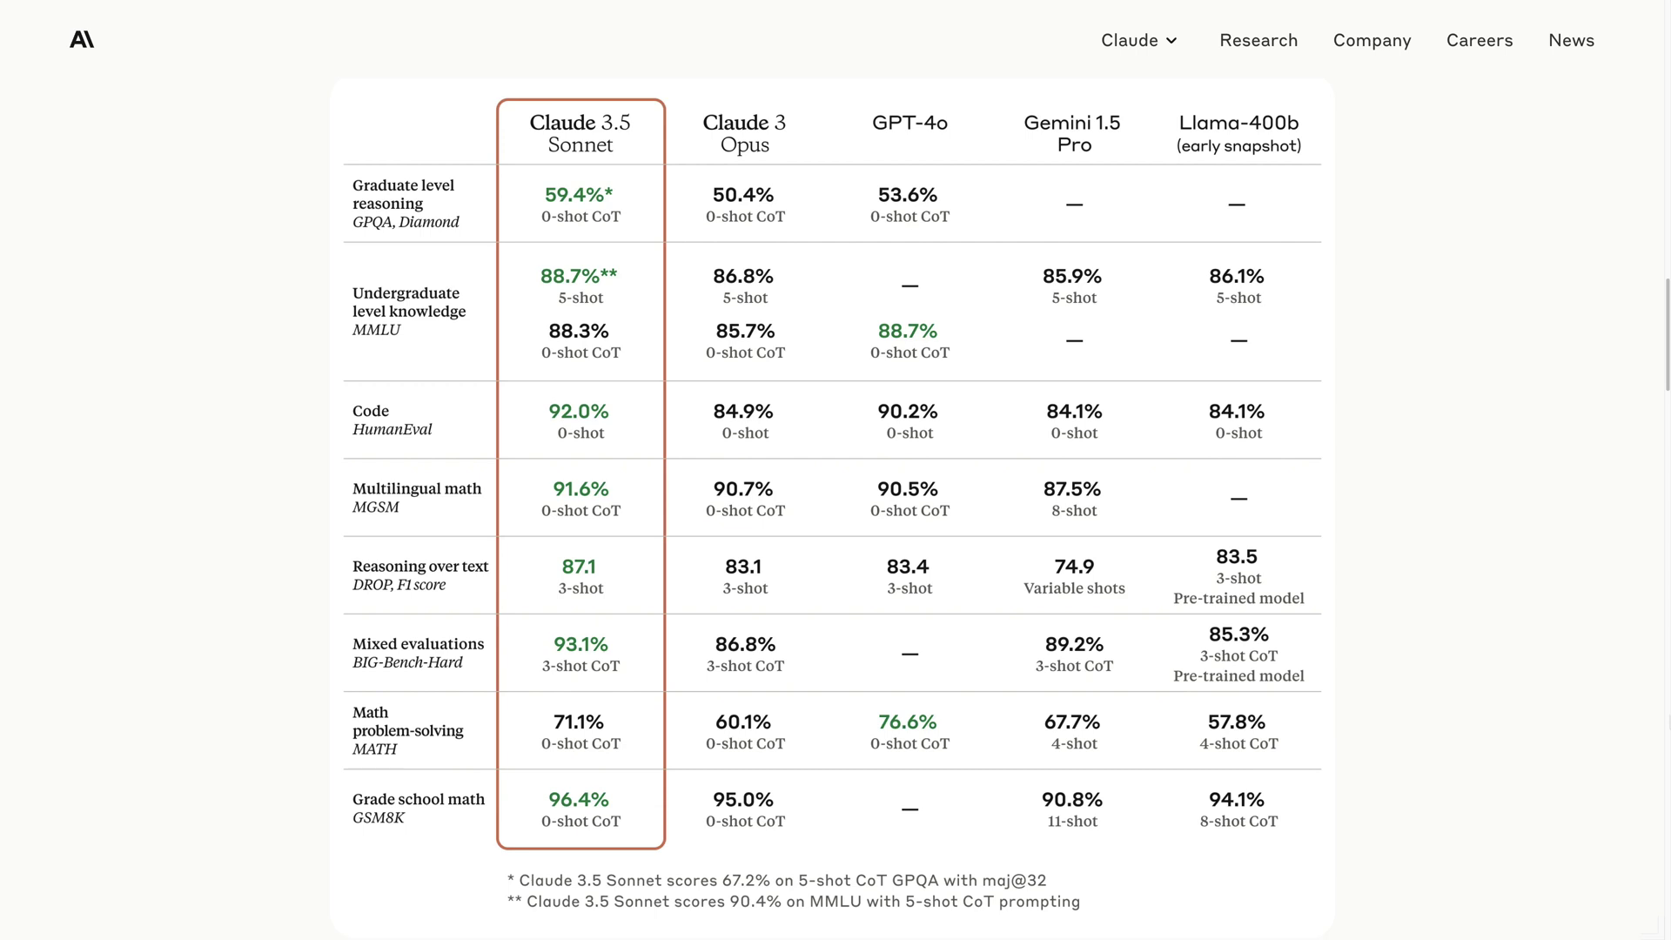
# Scroll Anthropic's Claude 3.5 Sonnet announcement page down past the benchmark comparison table.
pyautogui.scroll(-10, 1360, 898)
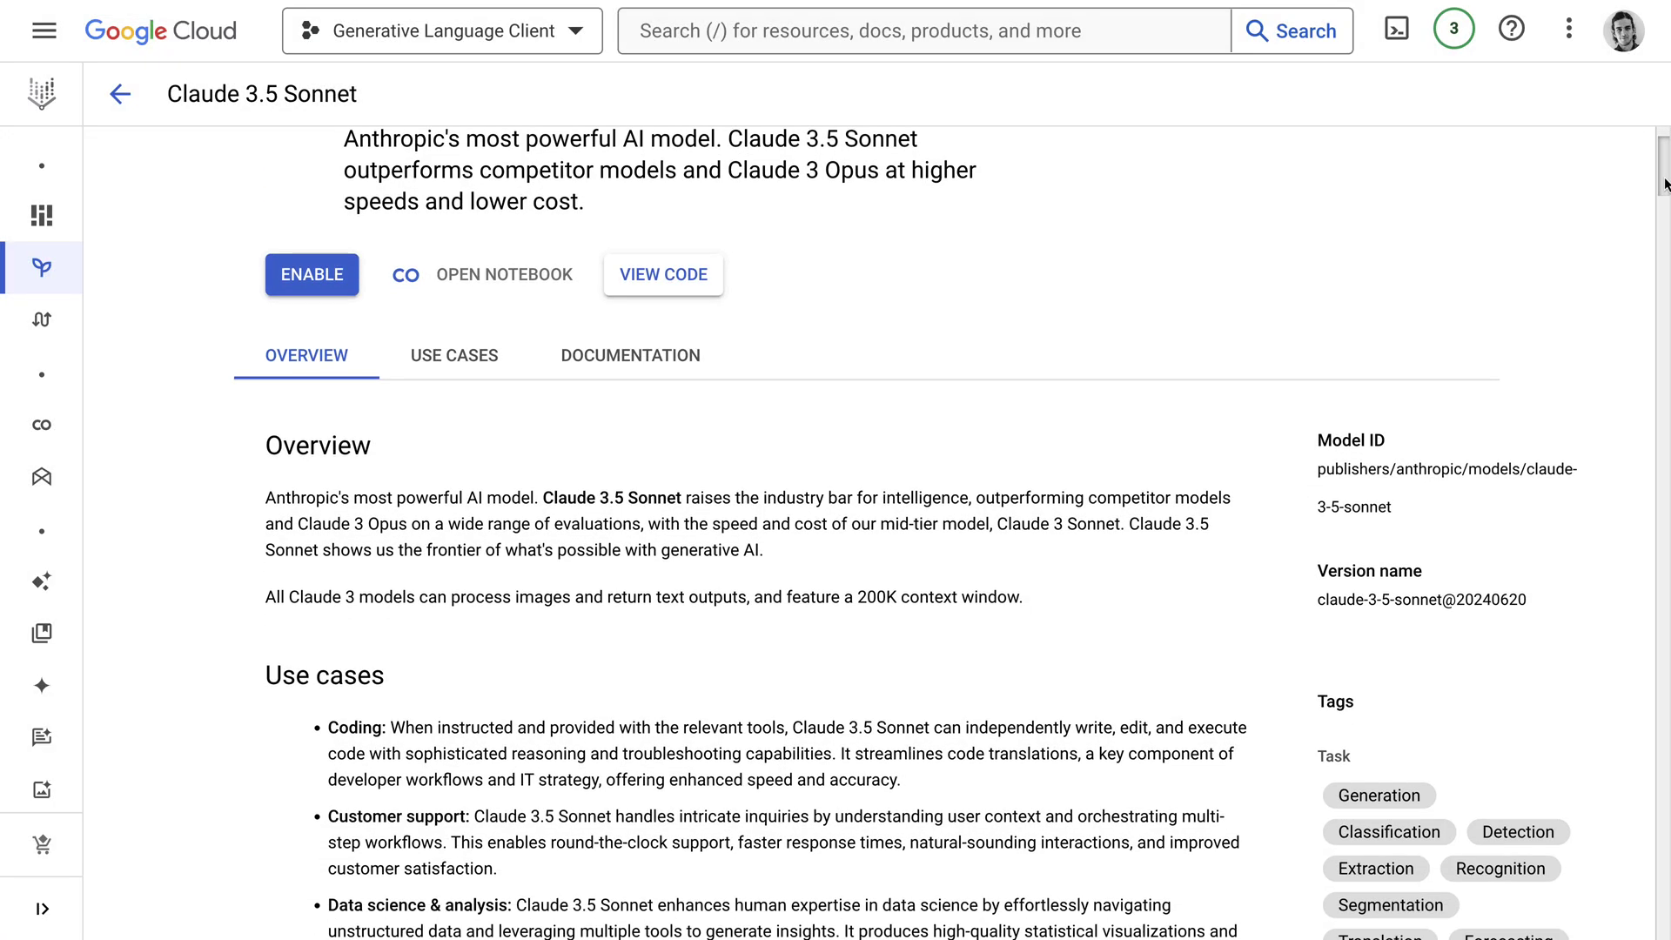
# Scroll the Vertex AI Claude 3.5 Sonnet page down to the pip install and Python usage example.
pyautogui.moveTo(1664, 184); pyautogui.dragTo(1666, 398)
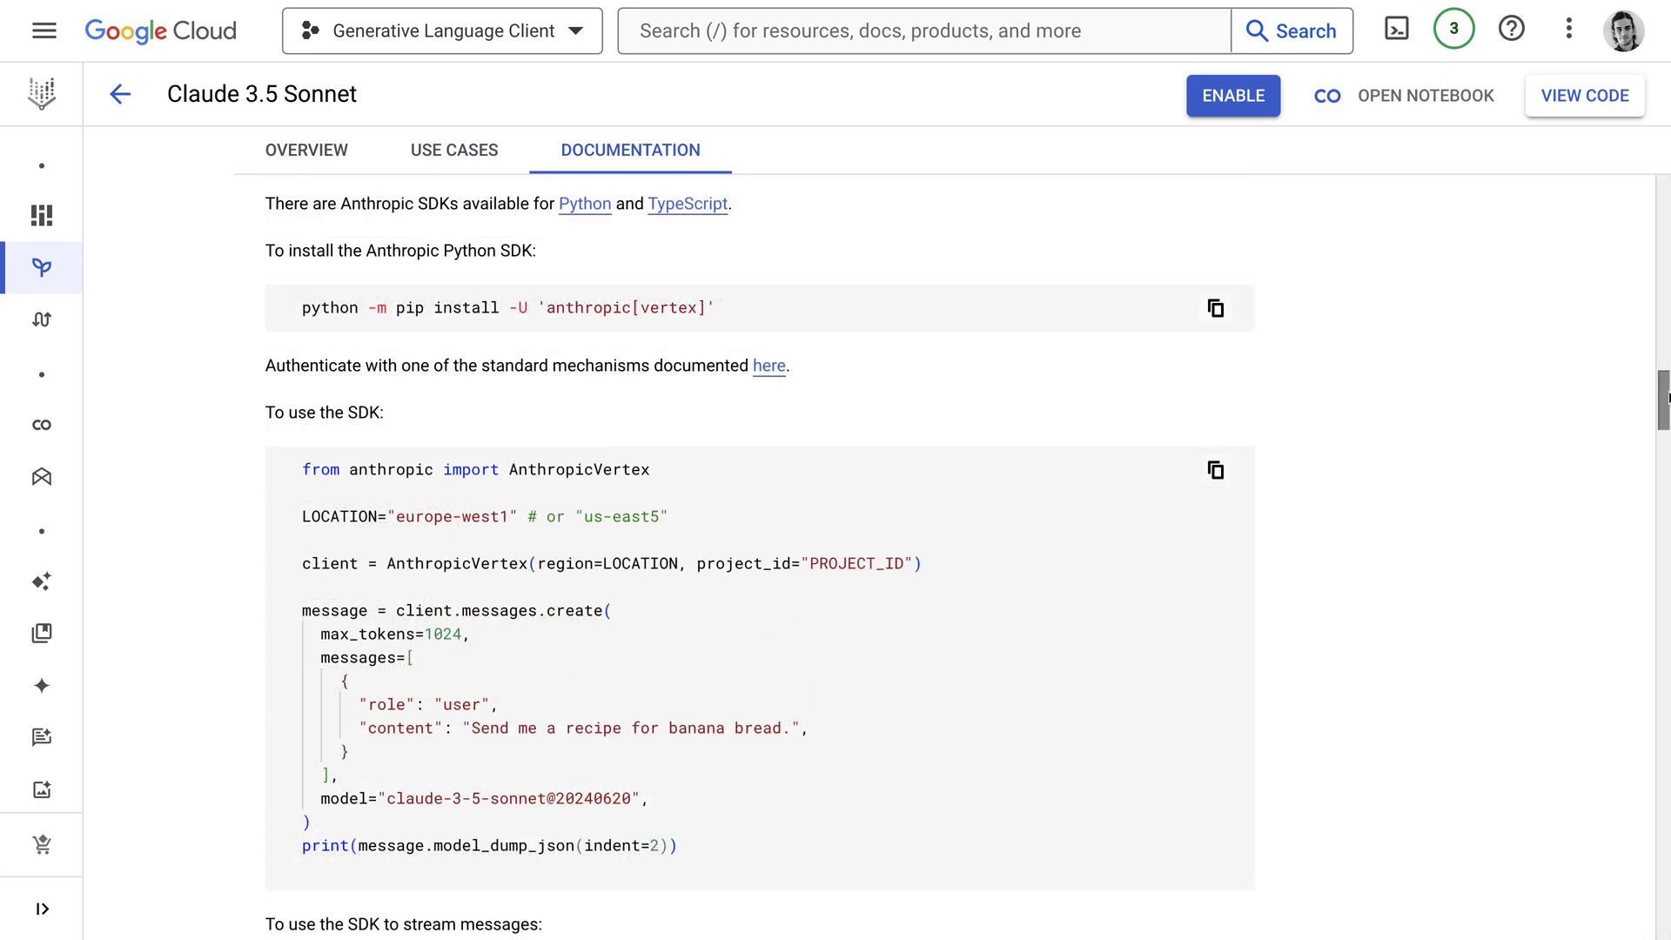